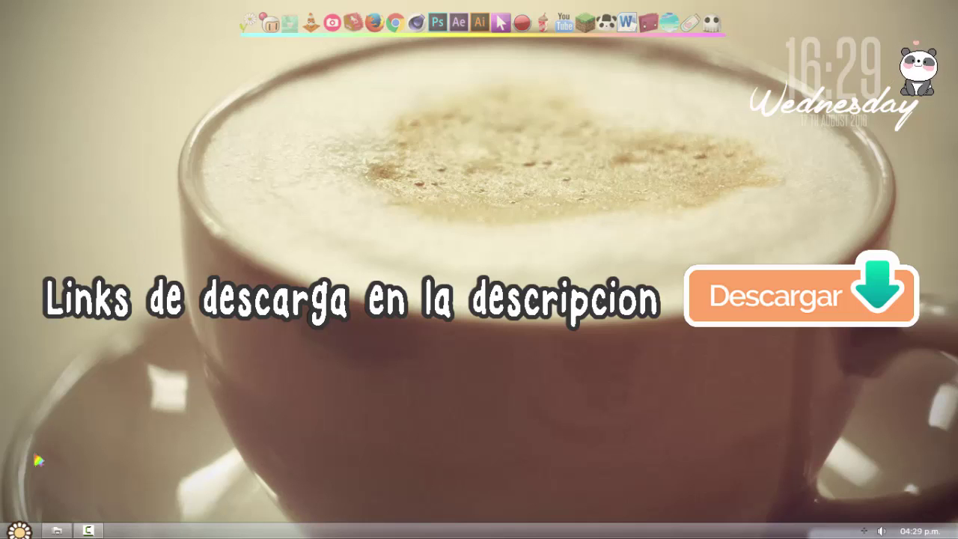
# Bring up the ScreenShot - Sims folder window and select its screenshot image and installation note
pyautogui.click(57, 530)
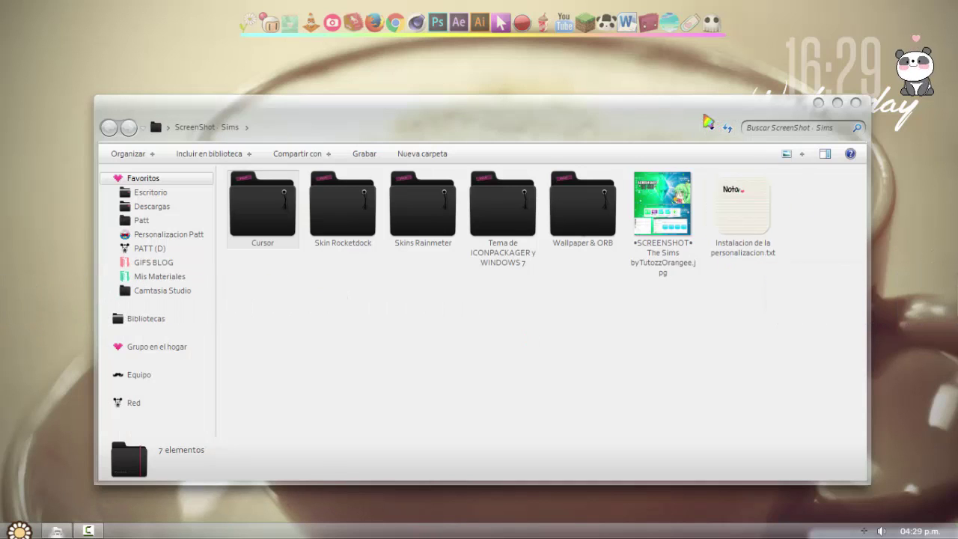
pyautogui.moveTo(703, 115); pyautogui.dragTo(708, 102)
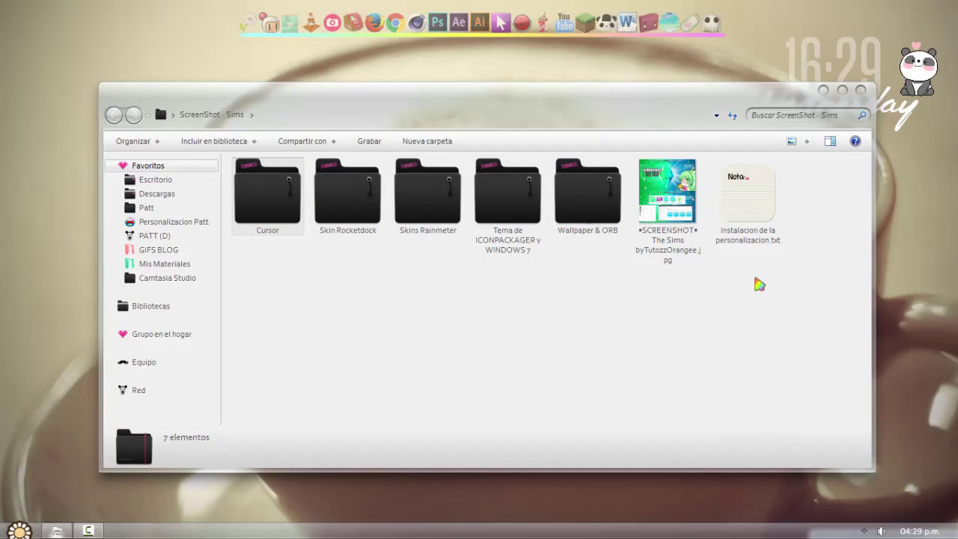
pyautogui.moveTo(765, 296); pyautogui.dragTo(696, 213)
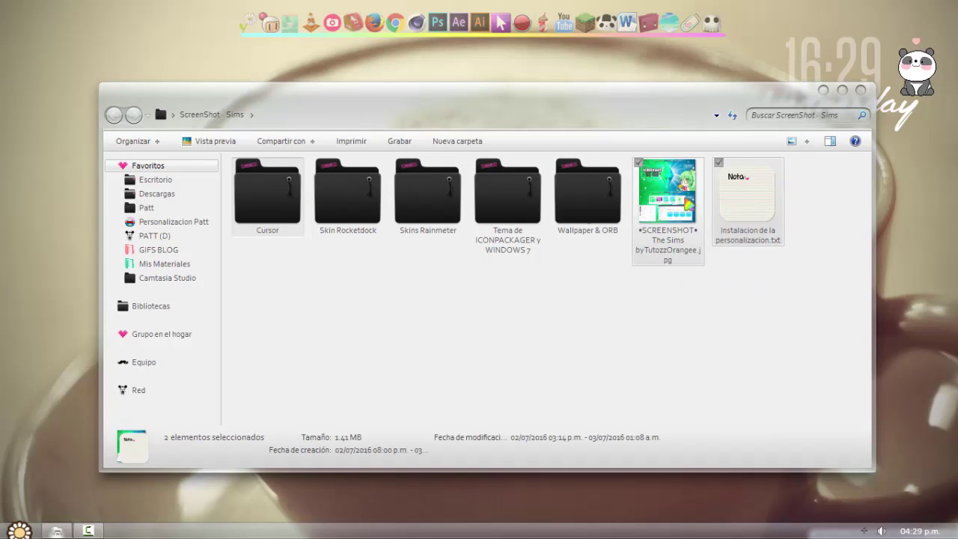
# Read the installation instructions in Instalacion de la personalizacion.txt and close the note
pyautogui.click(728, 209)
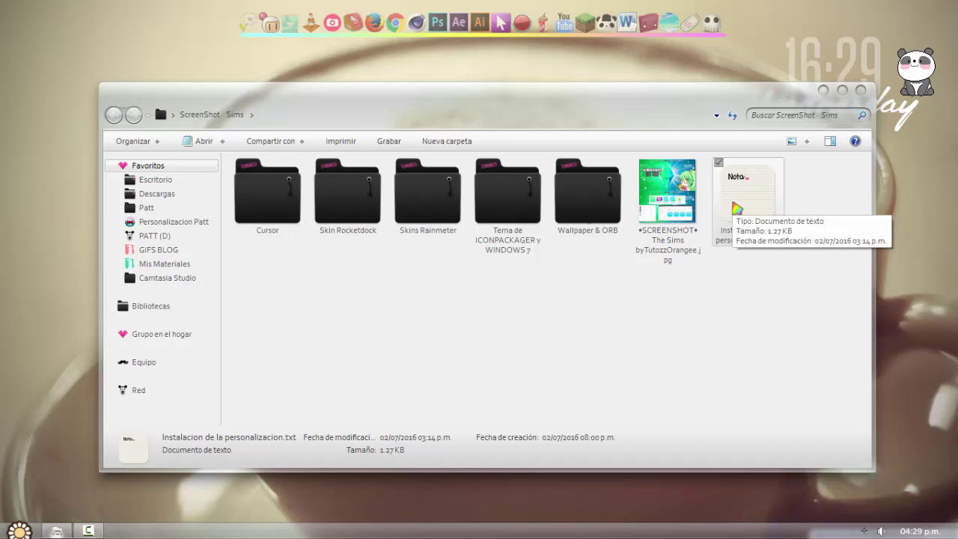
pyautogui.doubleClick(736, 208)
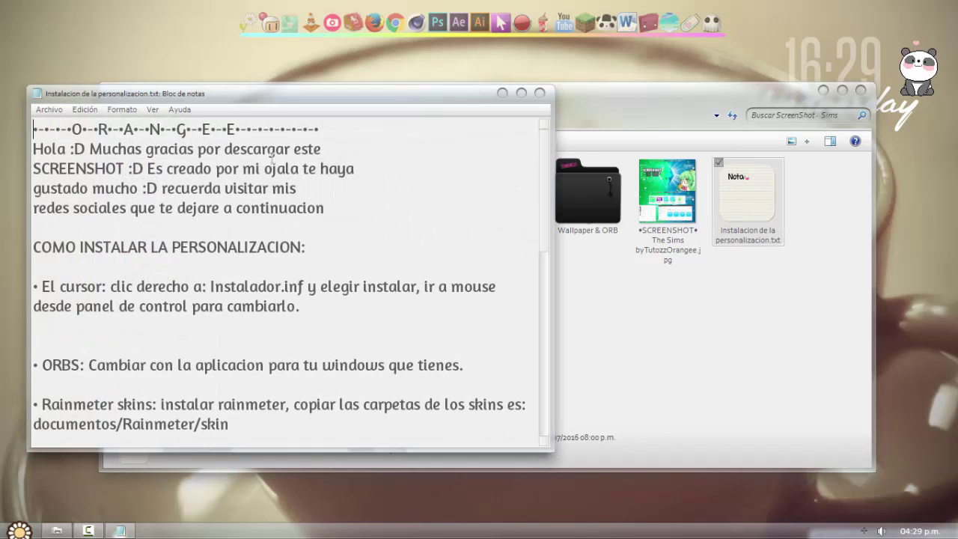
pyautogui.moveTo(419, 105); pyautogui.dragTo(639, 110)
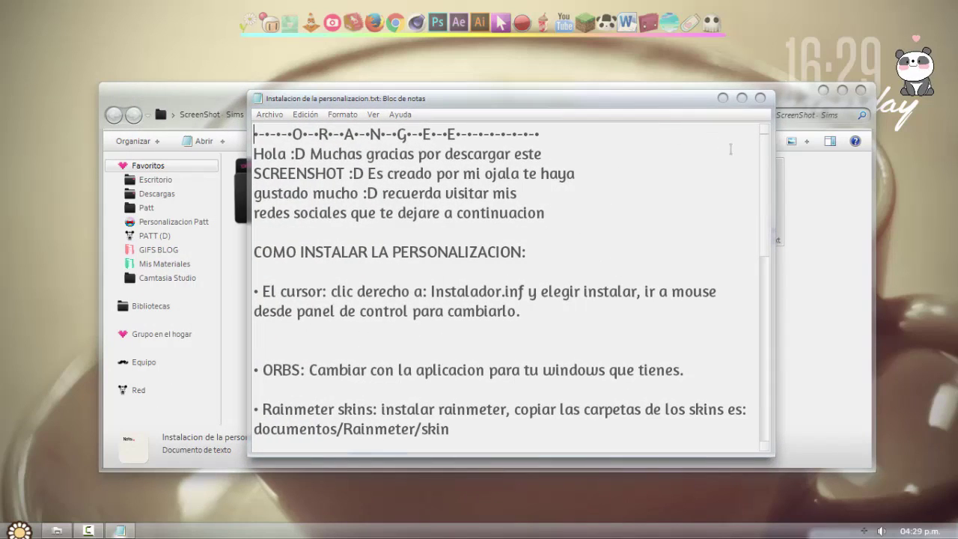
pyautogui.moveTo(771, 179); pyautogui.dragTo(778, 156)
pyautogui.click(763, 98)
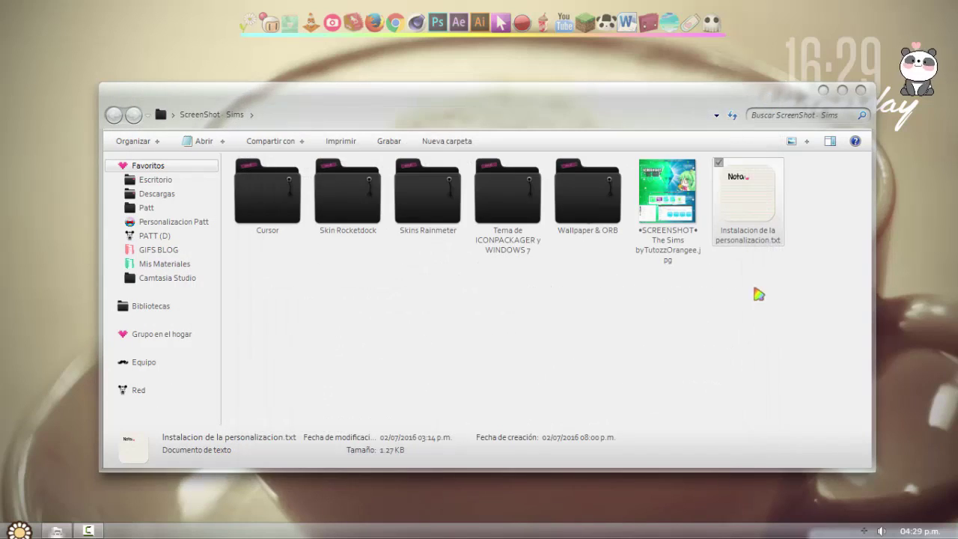
# Point out the note, the screenshot image and the five customization folders by selecting them
pyautogui.click(758, 294)
pyautogui.click(741, 191)
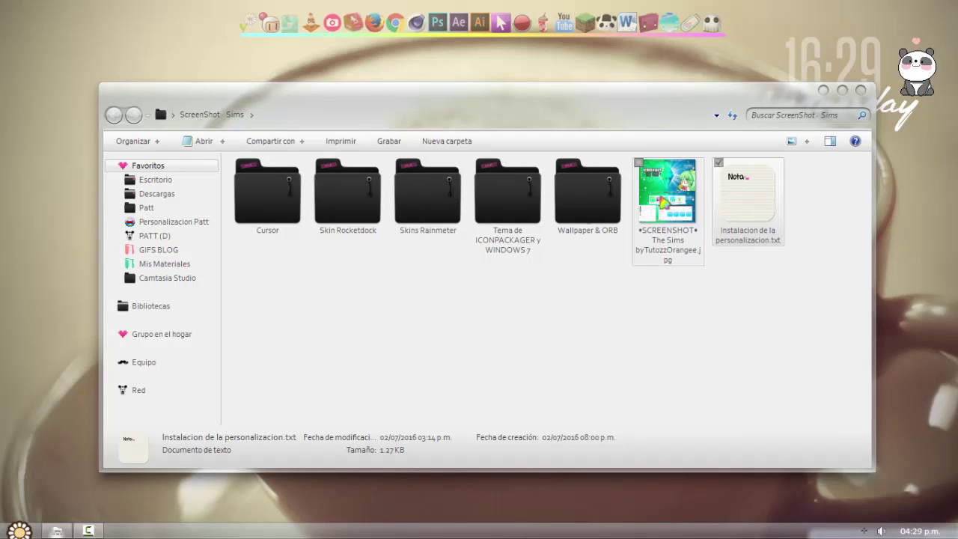
pyautogui.click(663, 201)
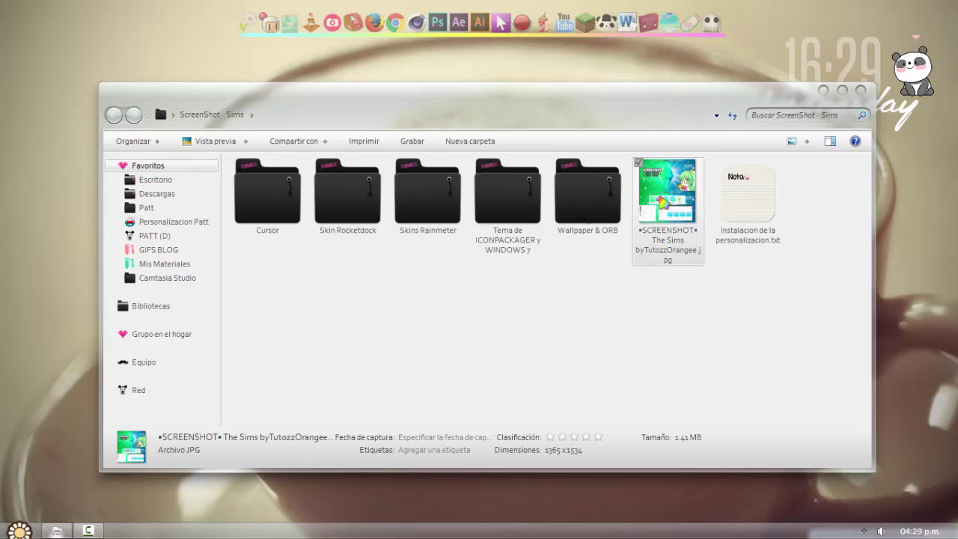
pyautogui.click(329, 295)
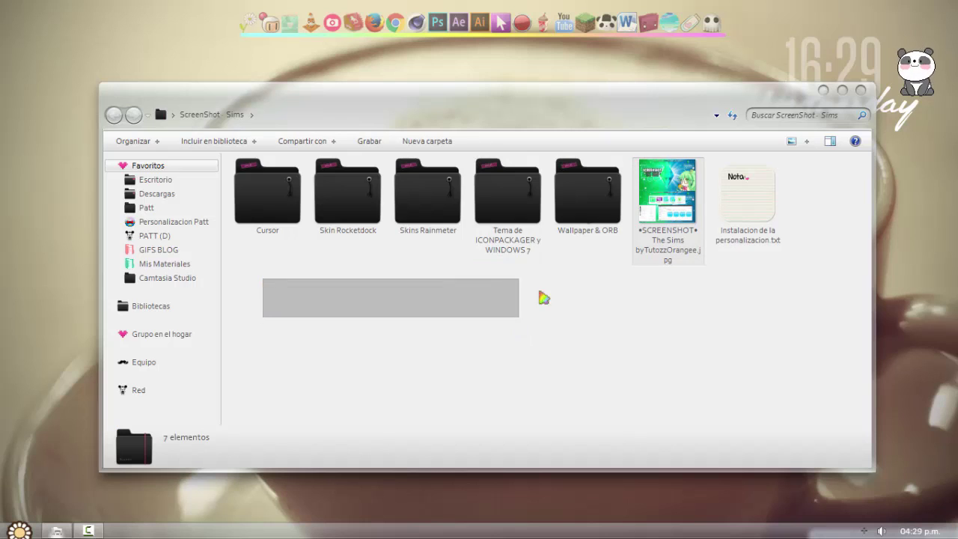
pyautogui.moveTo(544, 298); pyautogui.dragTo(607, 186)
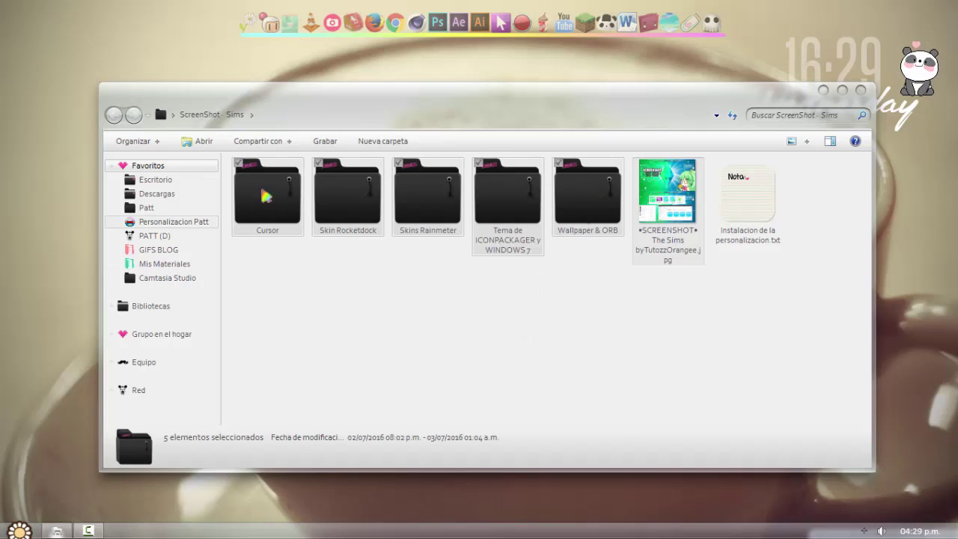
# Open the Minnie Light Blue folder inside Cursor and show its files as icons
pyautogui.doubleClick(289, 202)
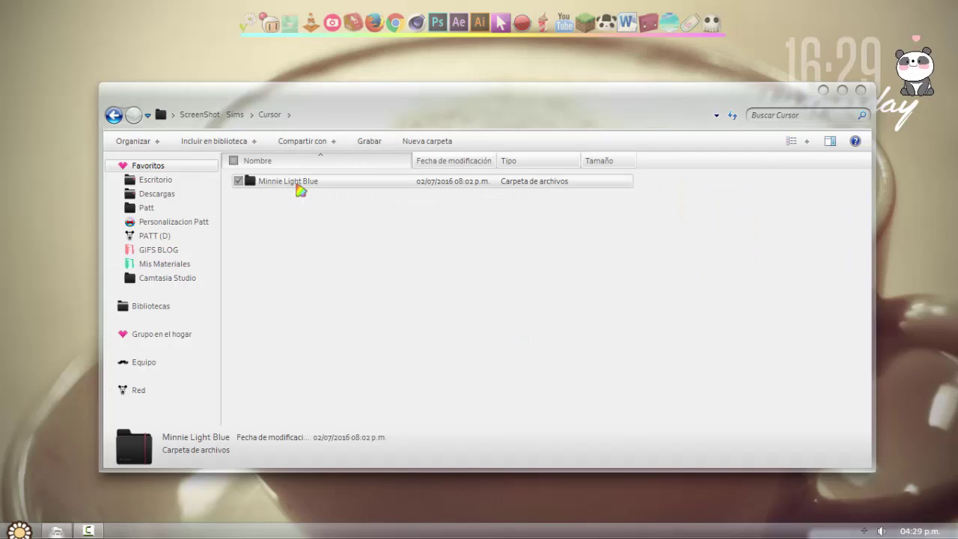
pyautogui.doubleClick(300, 187)
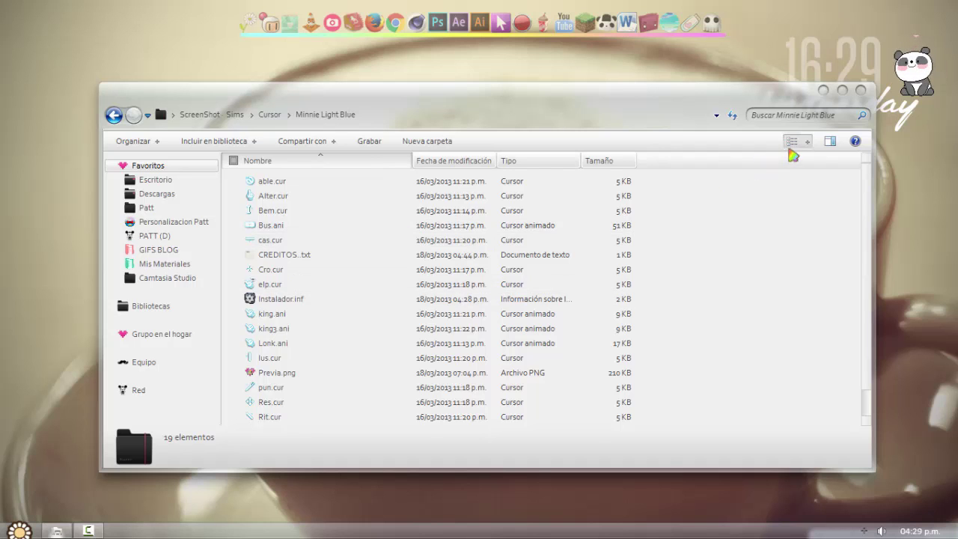
pyautogui.click(791, 141)
# Preview the Previa.png image of the cursor set and close it
pyautogui.click(692, 275)
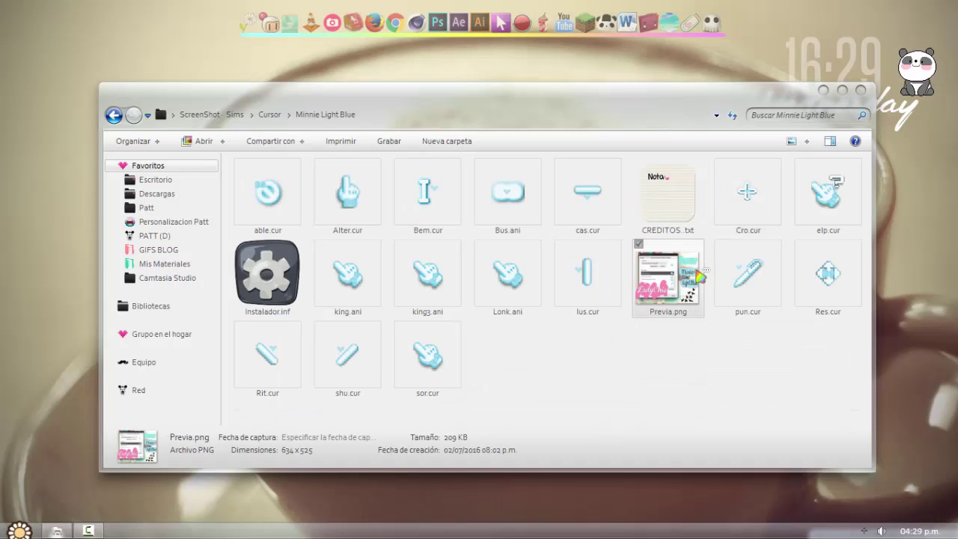
pyautogui.doubleClick(700, 275)
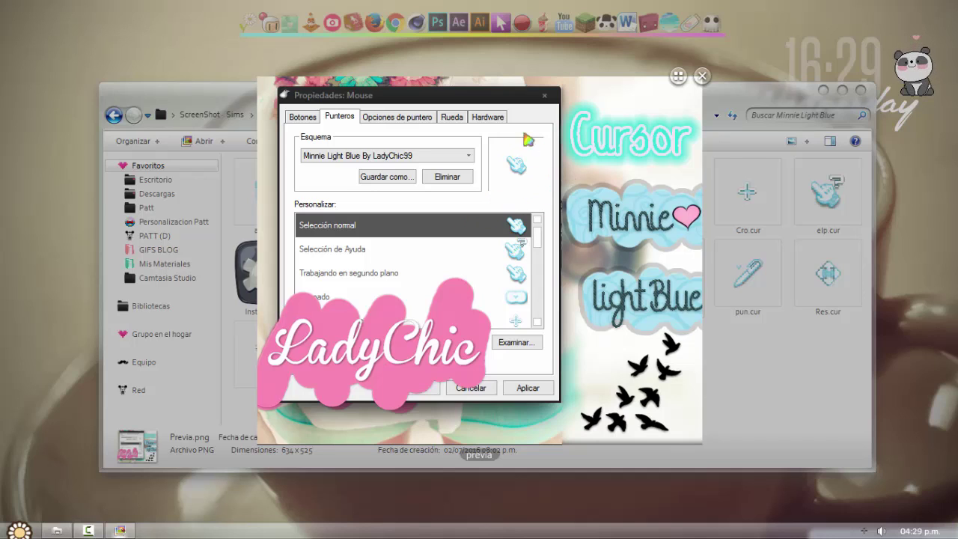
pyautogui.click(702, 77)
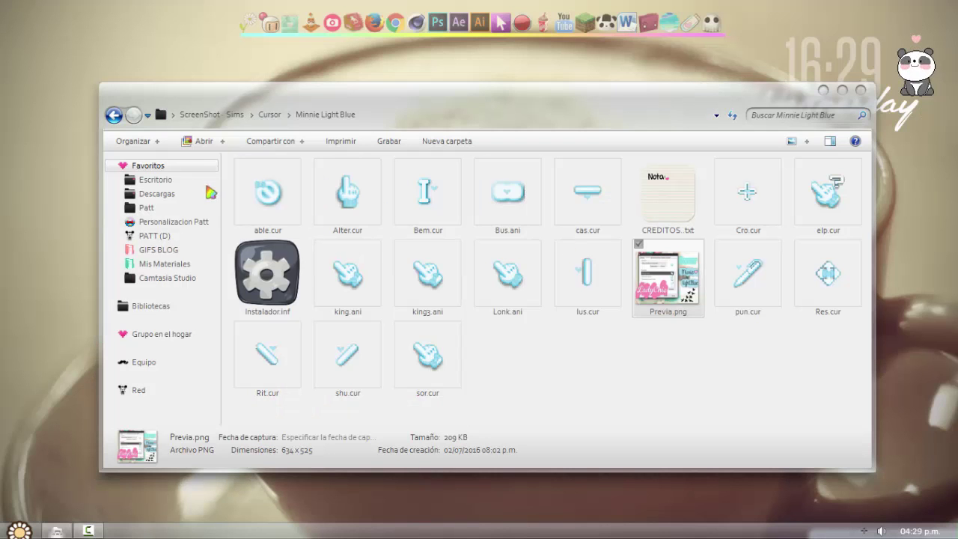
# Show the install option for Instalador.inf in the Minnie Light Blue folder, and return to the ScreenShot - Sims folder
pyautogui.click(114, 115)
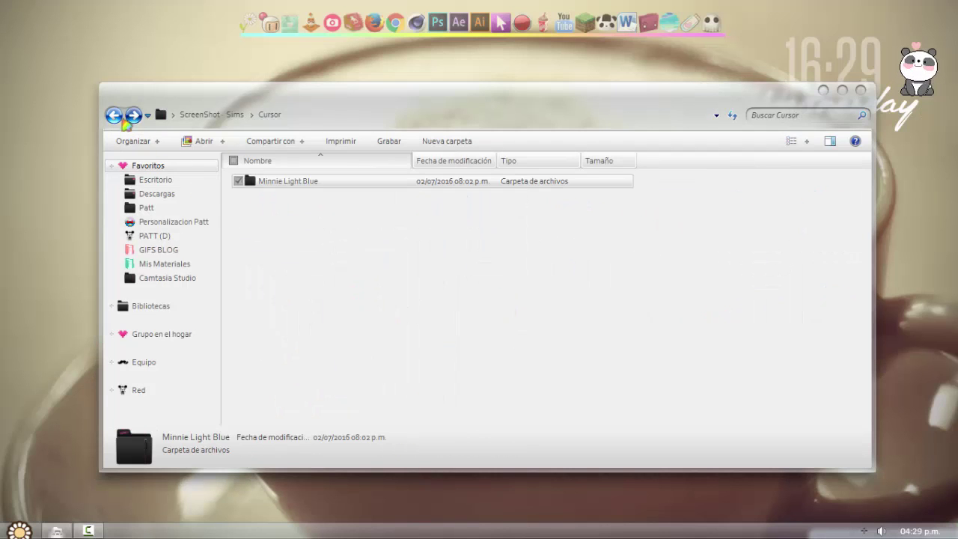
pyautogui.doubleClick(315, 190)
pyautogui.click(301, 289)
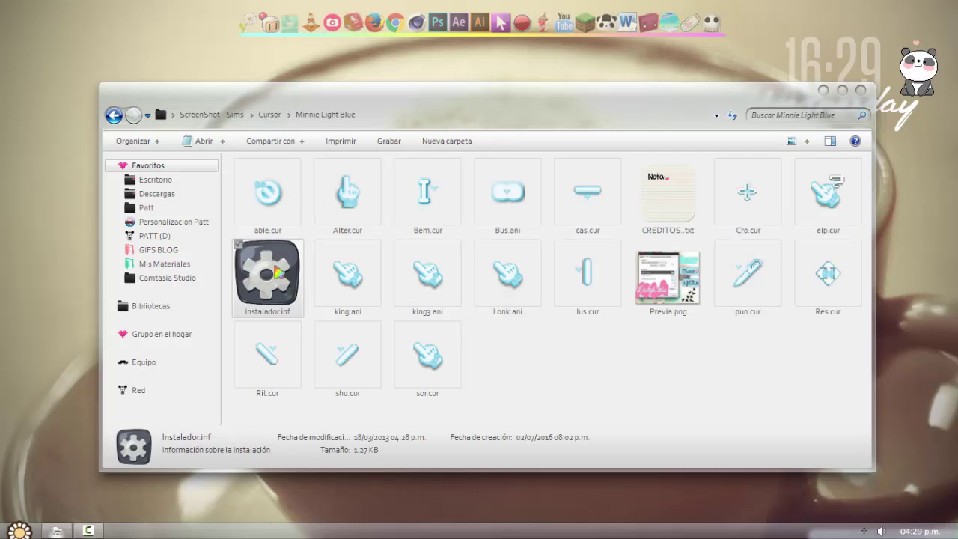
pyautogui.rightClick(278, 273)
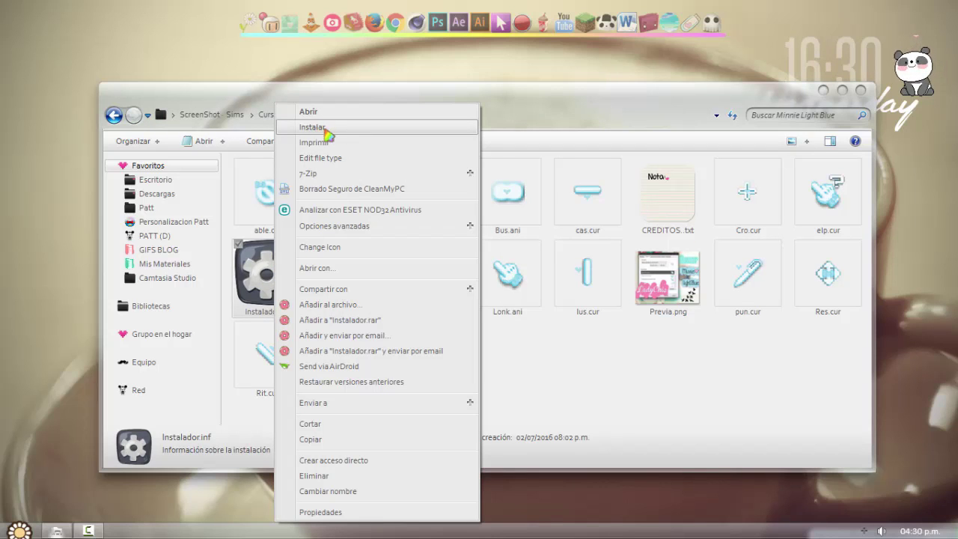
pyautogui.press('BackSpace')
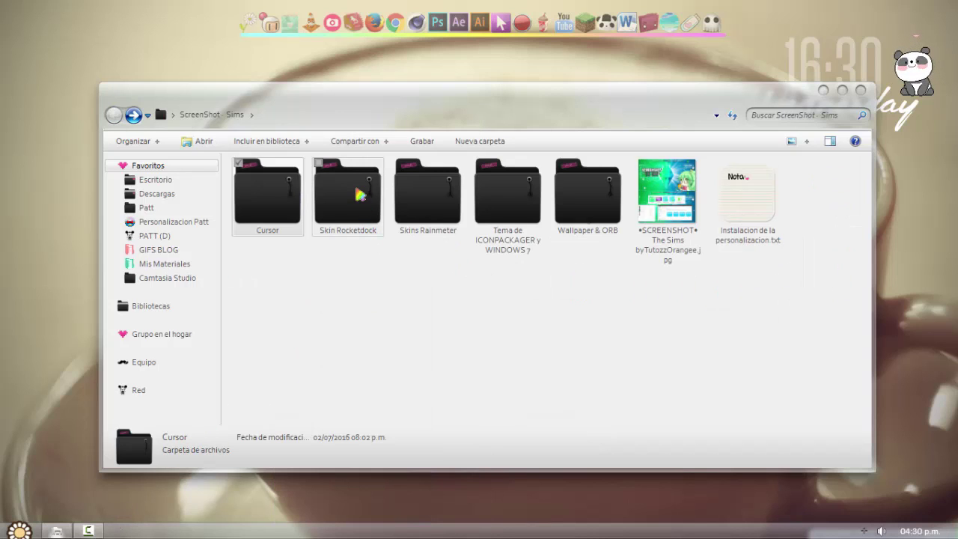
# Look through the Layer skin files inside Skin Rocketdock, including bg.png, and return to the ScreenShot - Sims folder
pyautogui.doubleClick(360, 195)
pyautogui.doubleClick(356, 187)
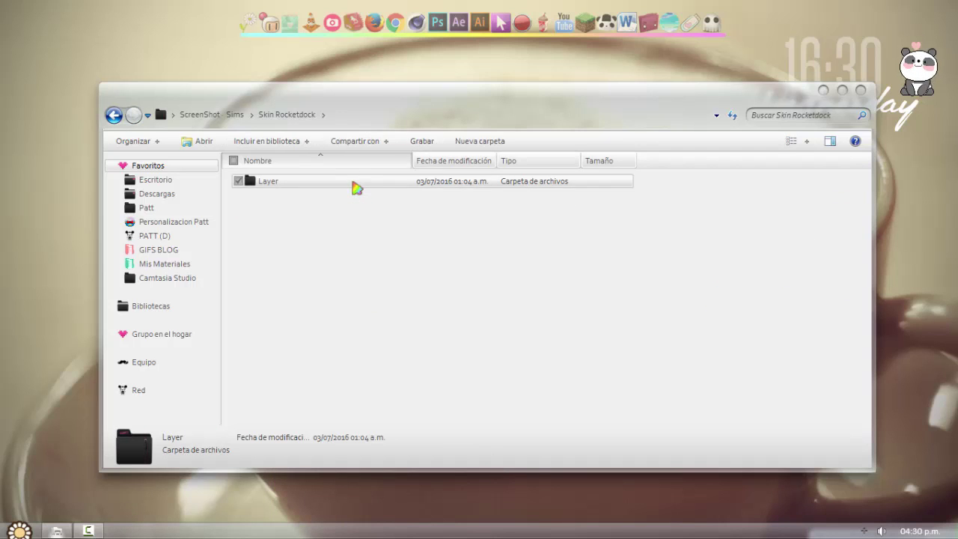
pyautogui.click(422, 233)
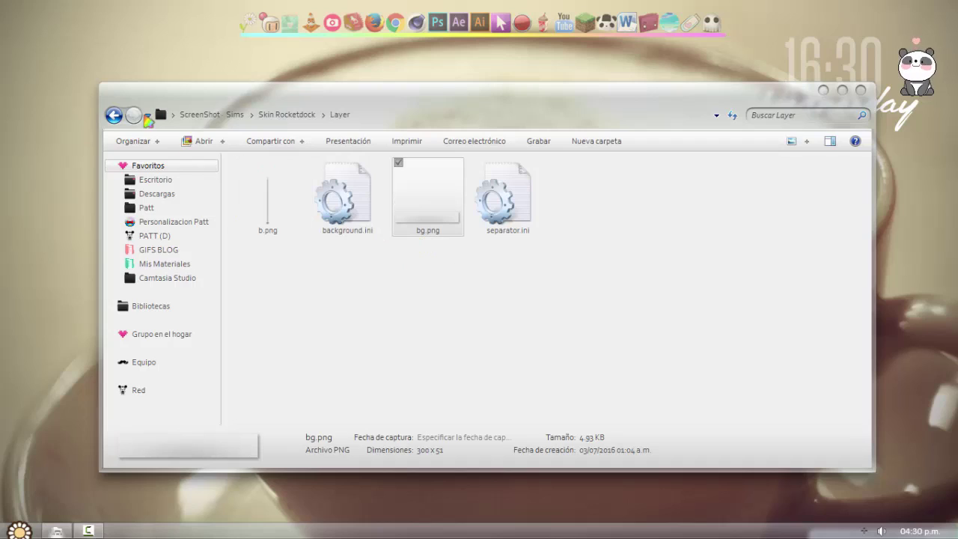
pyautogui.click(114, 116)
pyautogui.click(114, 116)
# Open The Sims screenshot image, examine the RocketDock bar up close, and close the image
pyautogui.click(668, 217)
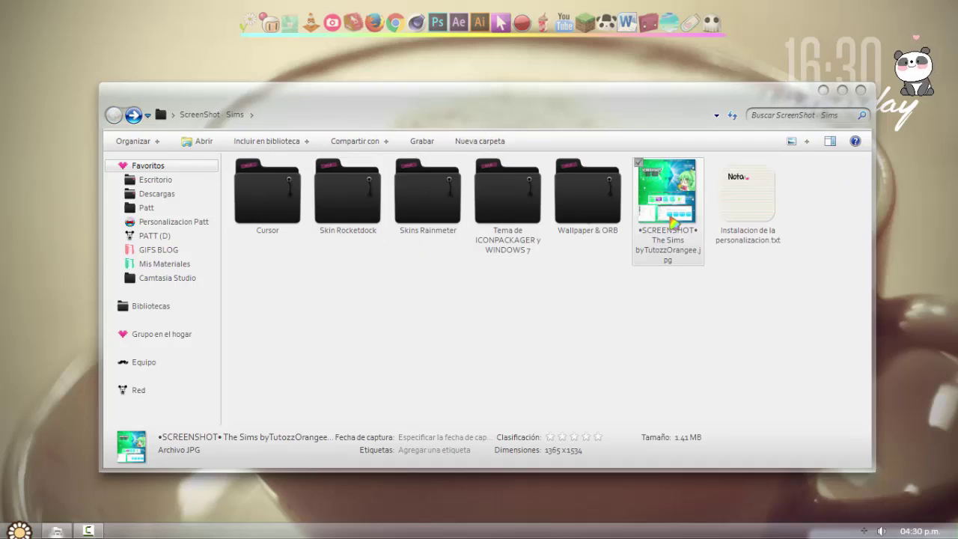
pyautogui.doubleClick(671, 222)
pyautogui.scroll(4, 485, 228)
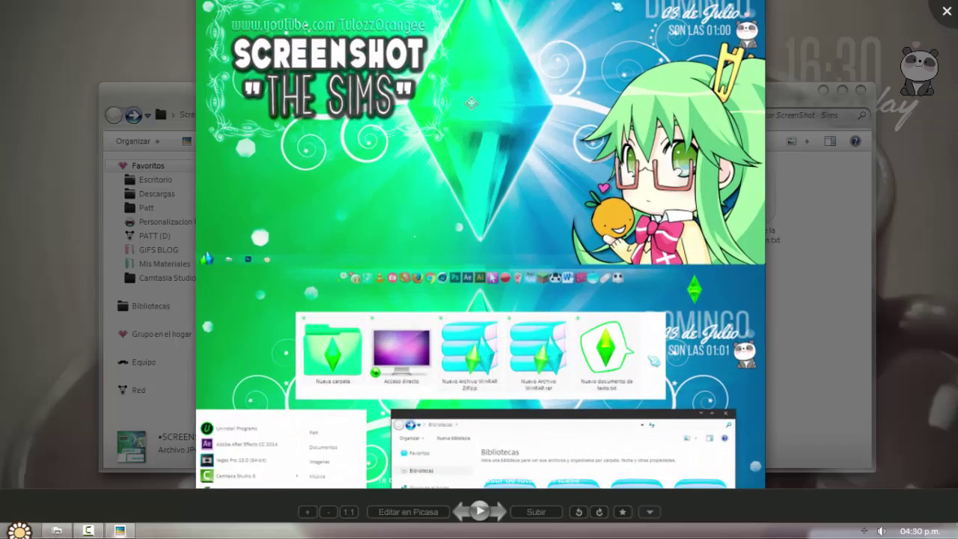
pyautogui.scroll(1, 485, 228)
pyautogui.moveTo(485, 228); pyautogui.dragTo(449, 175)
pyautogui.scroll(3, 278, 213)
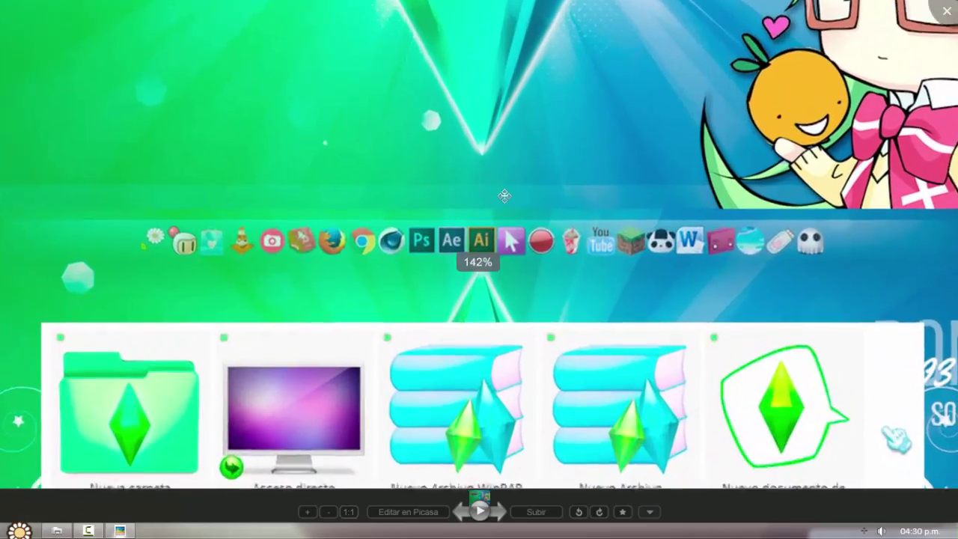
pyautogui.scroll(-3, 277, 213)
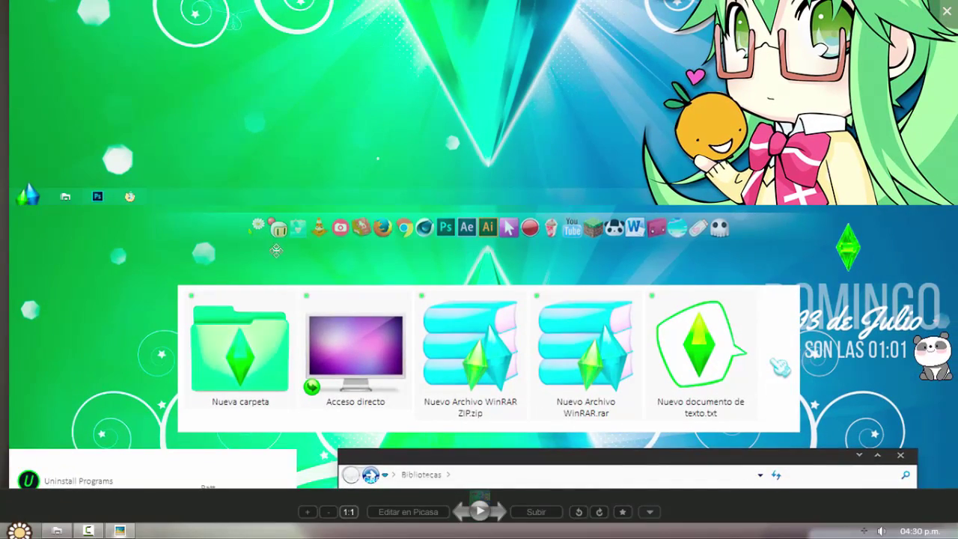
pyautogui.press('Escape')
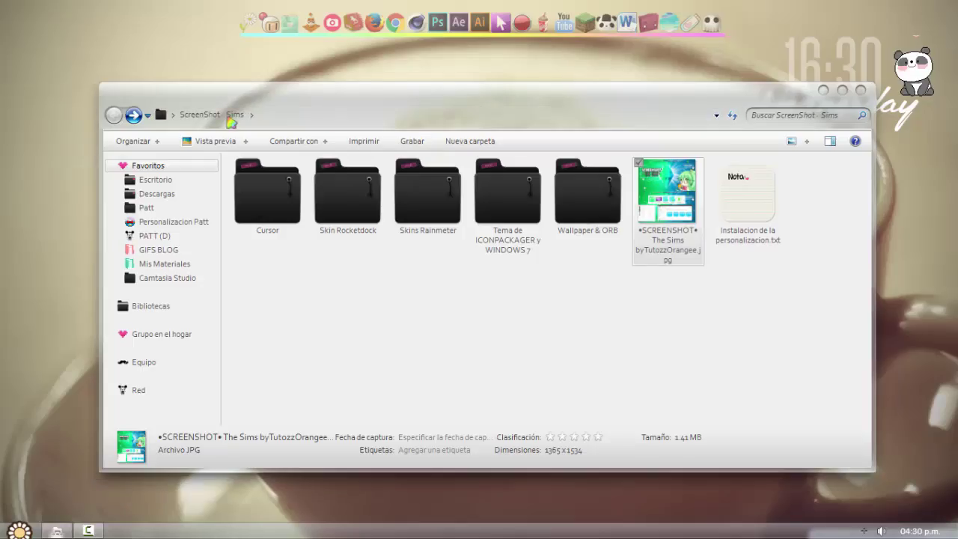
# Check the contents of the Skins Rainmeter folder and return to the ScreenShot - Sims folder
pyautogui.click(433, 269)
pyautogui.doubleClick(423, 211)
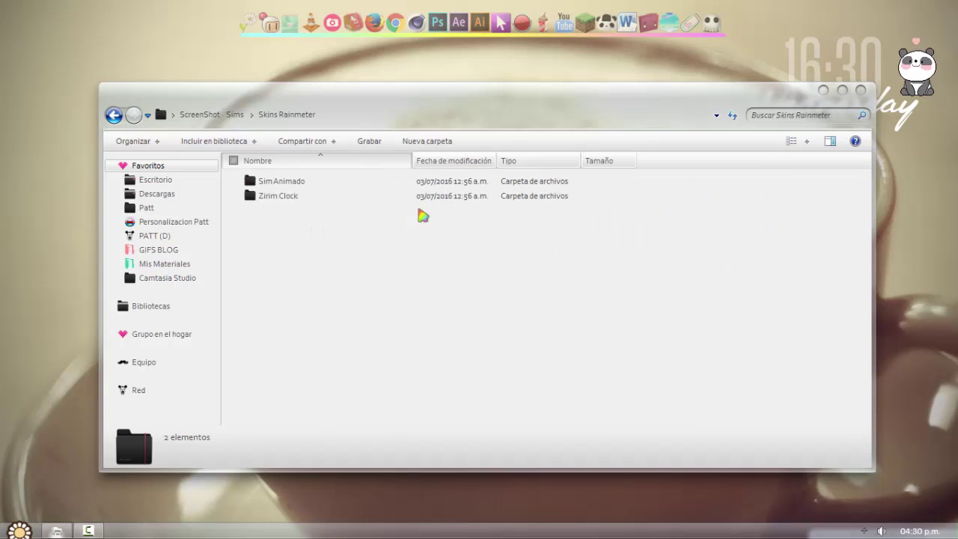
pyautogui.click(114, 115)
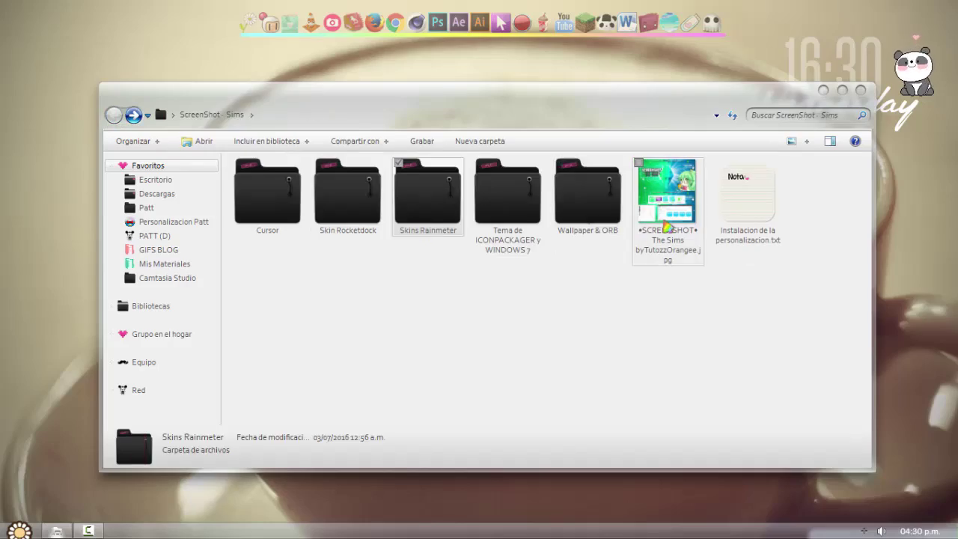
# Open The Sims screenshot image, examine the green diamond and clock widgets up close, and close the image
pyautogui.doubleClick(677, 183)
pyautogui.scroll(5, 612, 107)
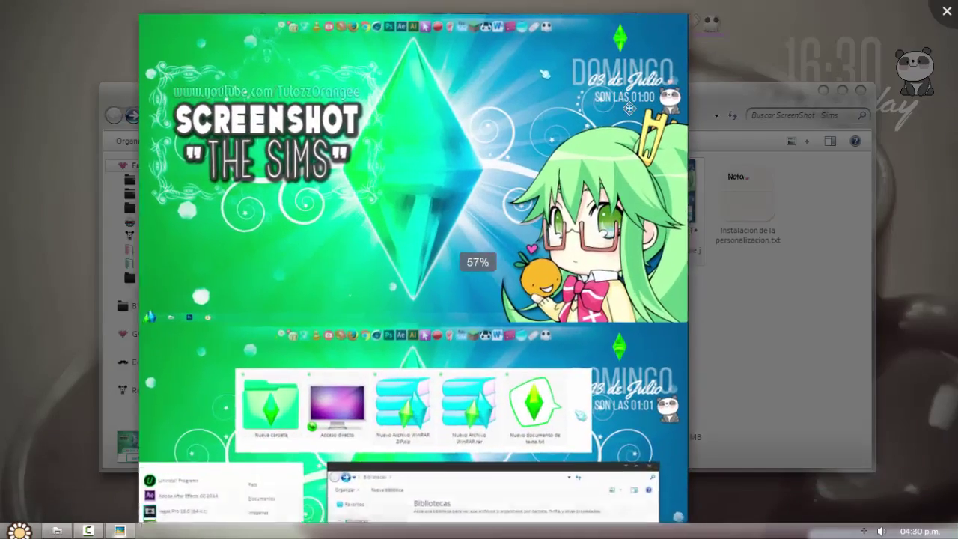
pyautogui.scroll(3, 591, 187)
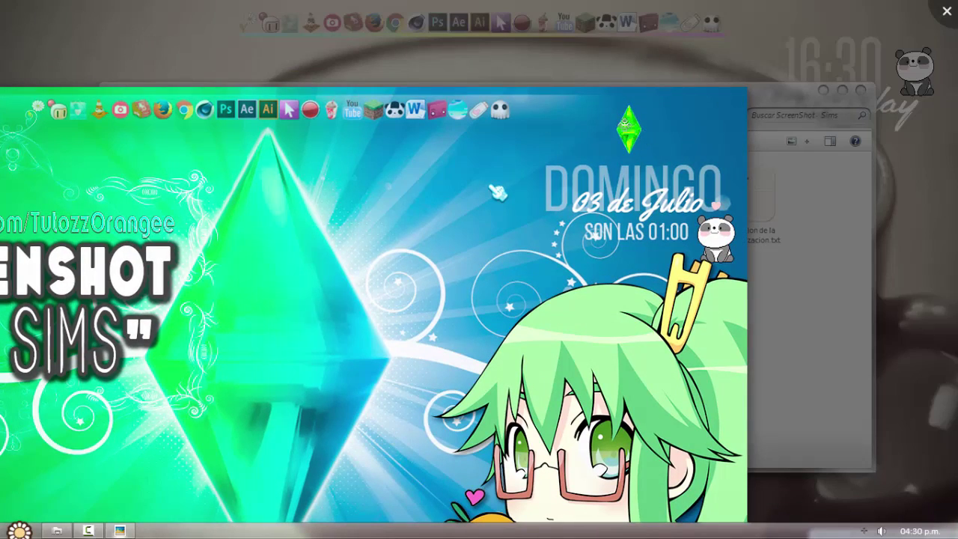
pyautogui.scroll(-3, 626, 120)
pyautogui.scroll(3, 628, 112)
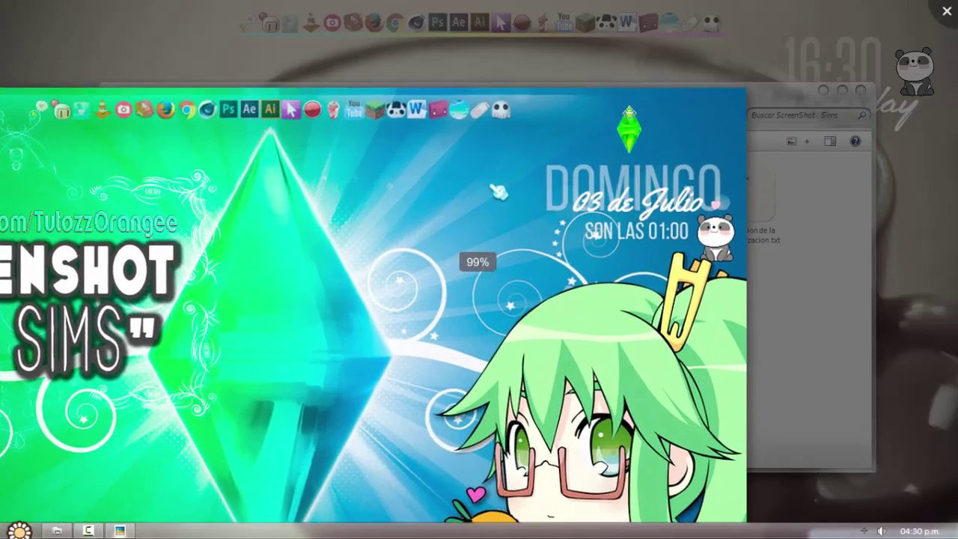
pyautogui.scroll(1, 498, 192)
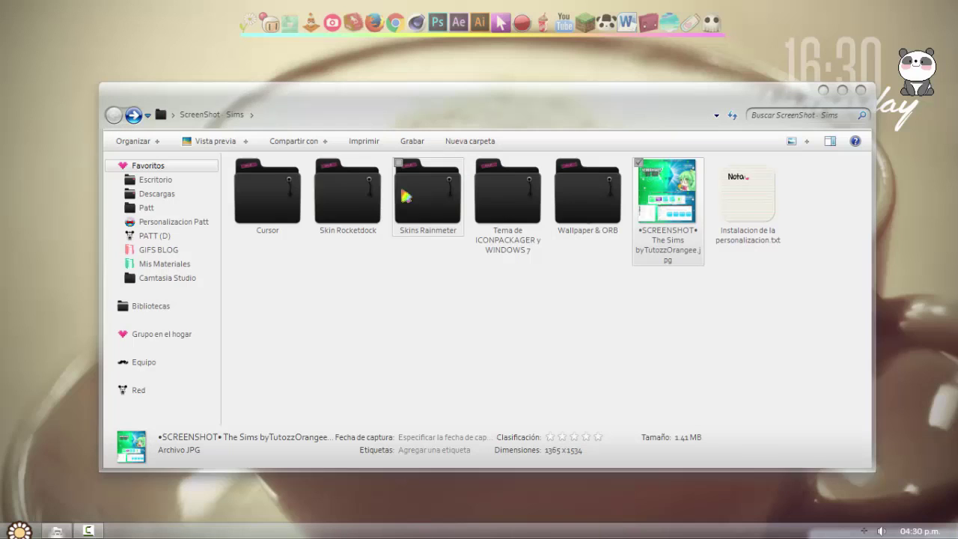
pyautogui.click(946, 10)
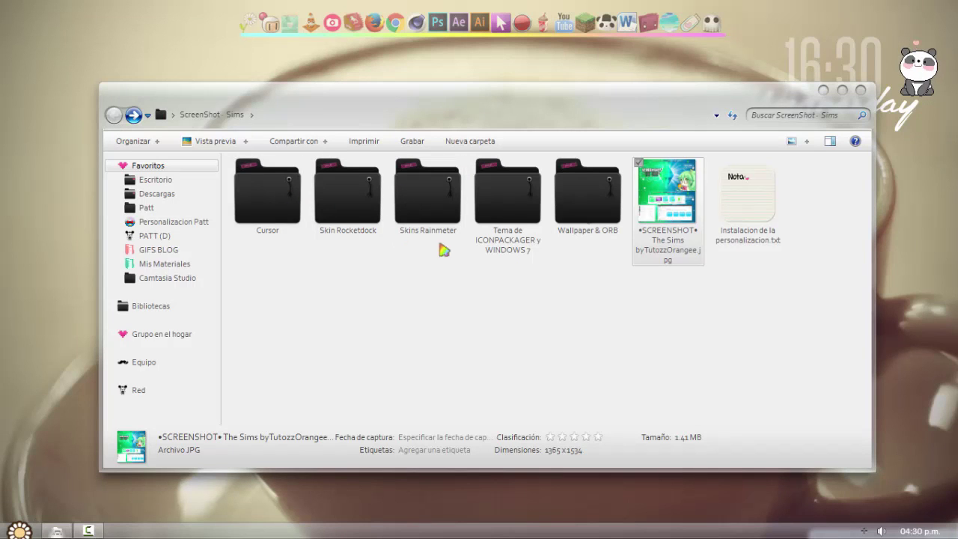
# Look through the Sim Animado folder inside Skins Rainmeter and return to Skins Rainmeter
pyautogui.doubleClick(438, 207)
pyautogui.click(364, 180)
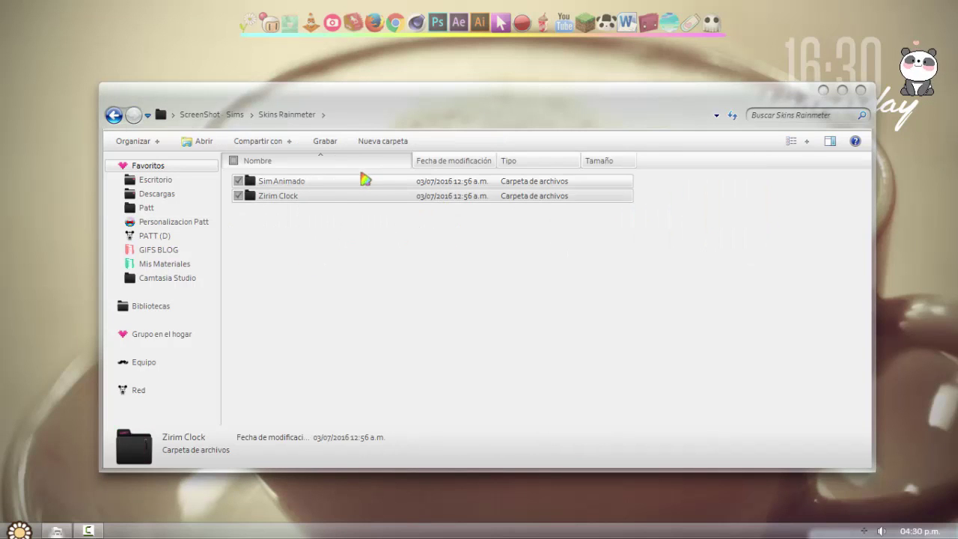
pyautogui.doubleClick(322, 183)
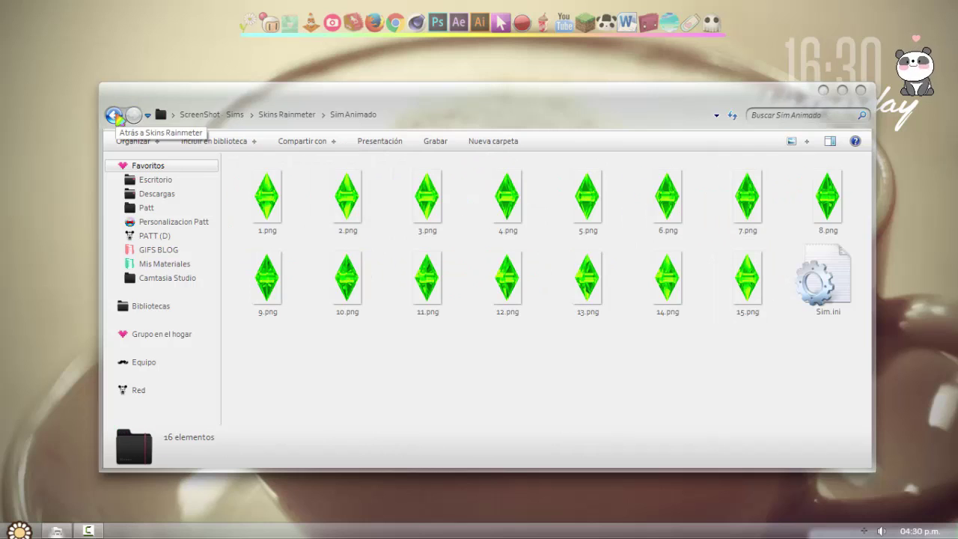
pyautogui.click(113, 115)
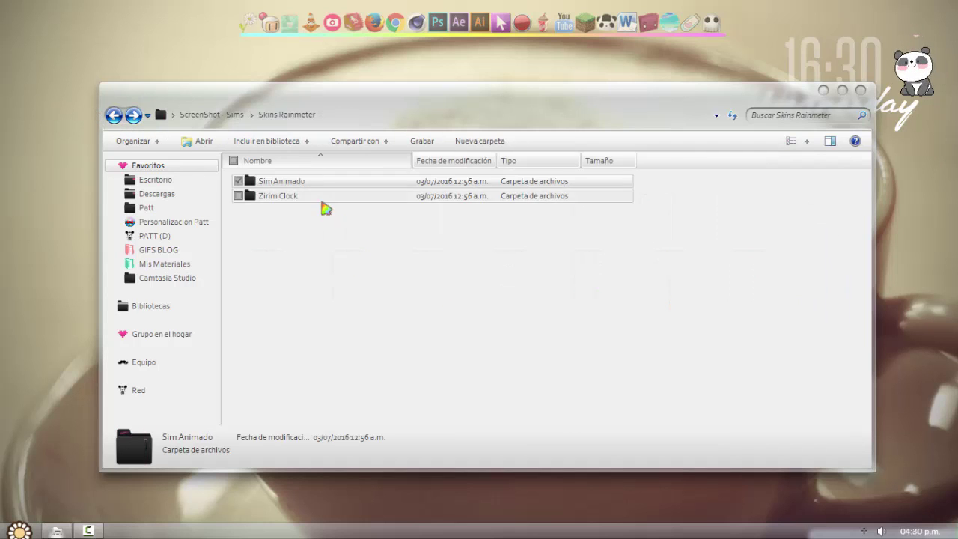
# Show the Zirim Clock folder's files as large icons, then view and close the Zirim Clock.png preview
pyautogui.doubleClick(314, 196)
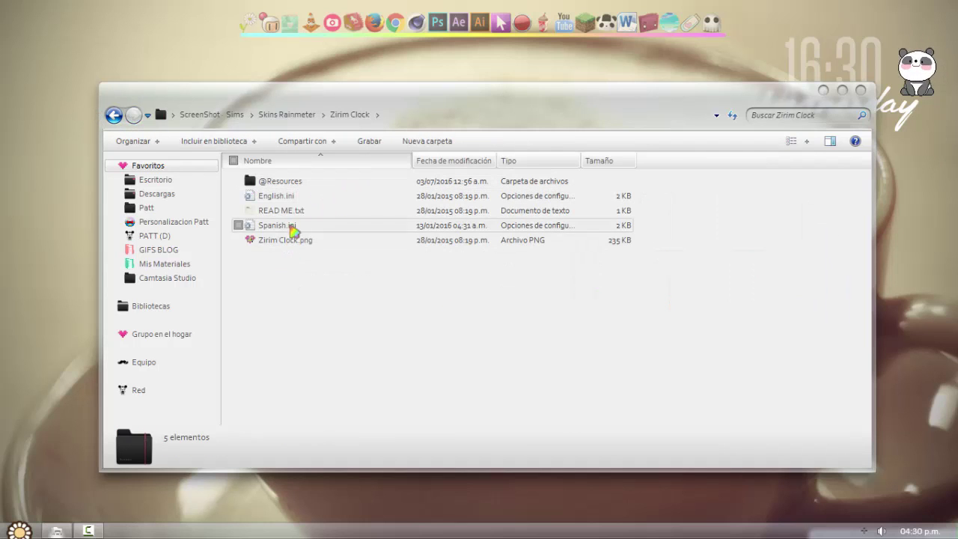
pyautogui.click(790, 143)
pyautogui.click(789, 144)
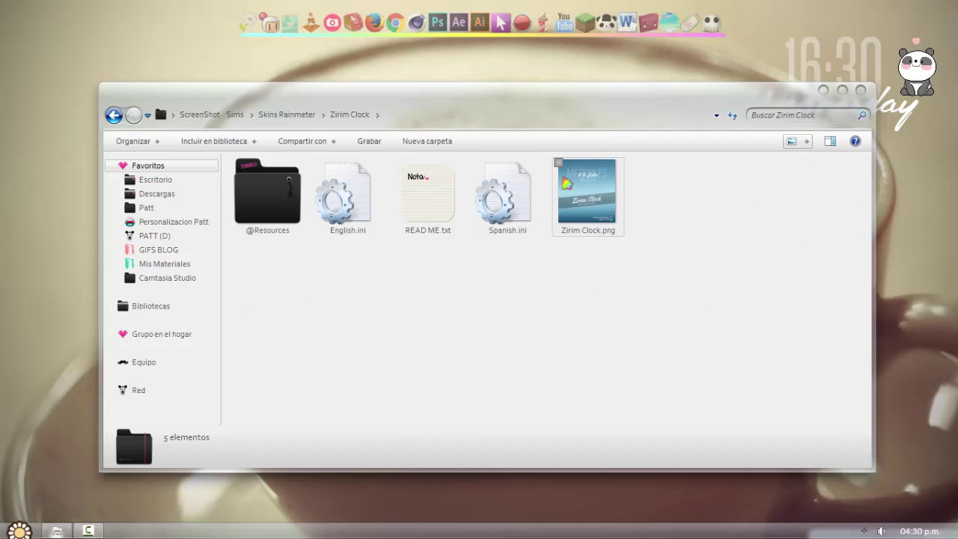
pyautogui.doubleClick(582, 188)
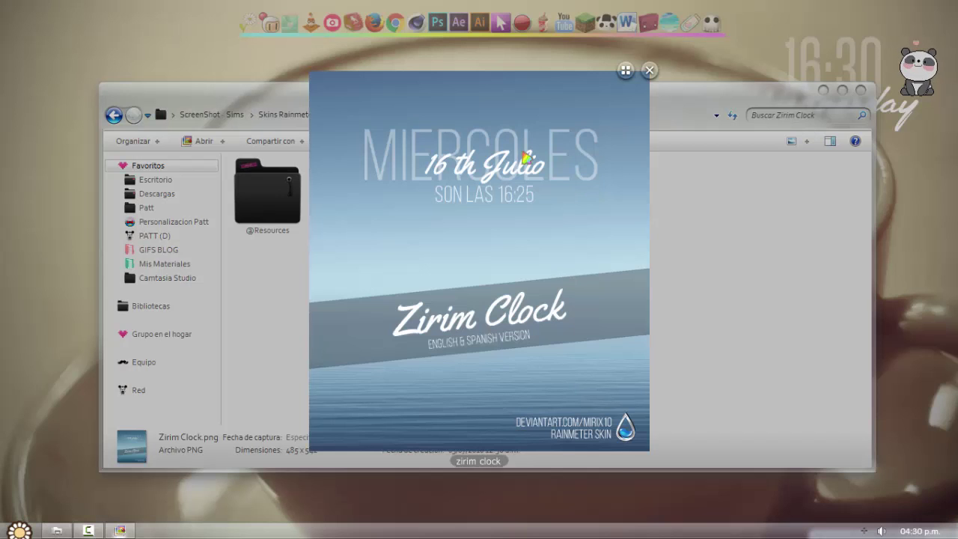
pyautogui.click(649, 71)
pyautogui.click(270, 237)
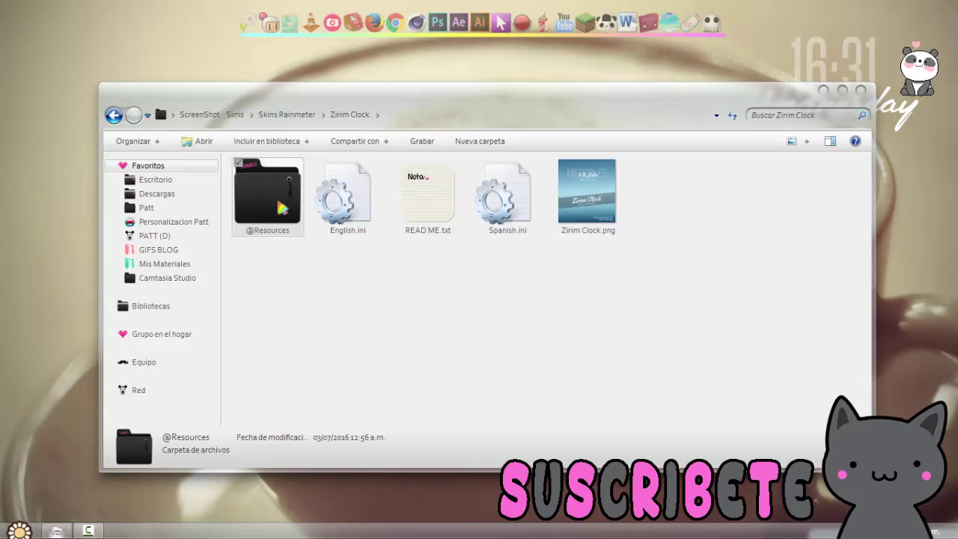
pyautogui.doubleClick(282, 209)
pyautogui.doubleClick(284, 180)
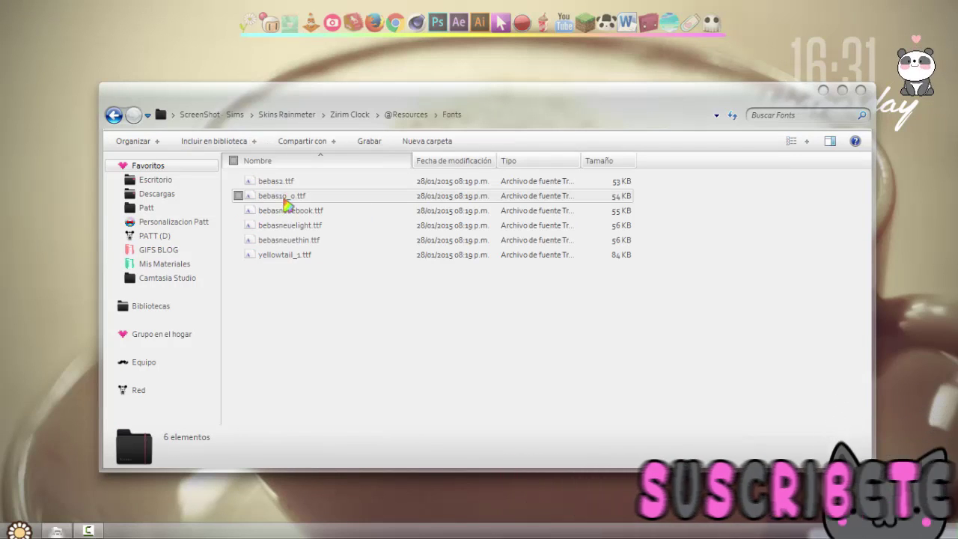
pyautogui.moveTo(275, 308); pyautogui.dragTo(331, 187)
pyautogui.rightClick(323, 187)
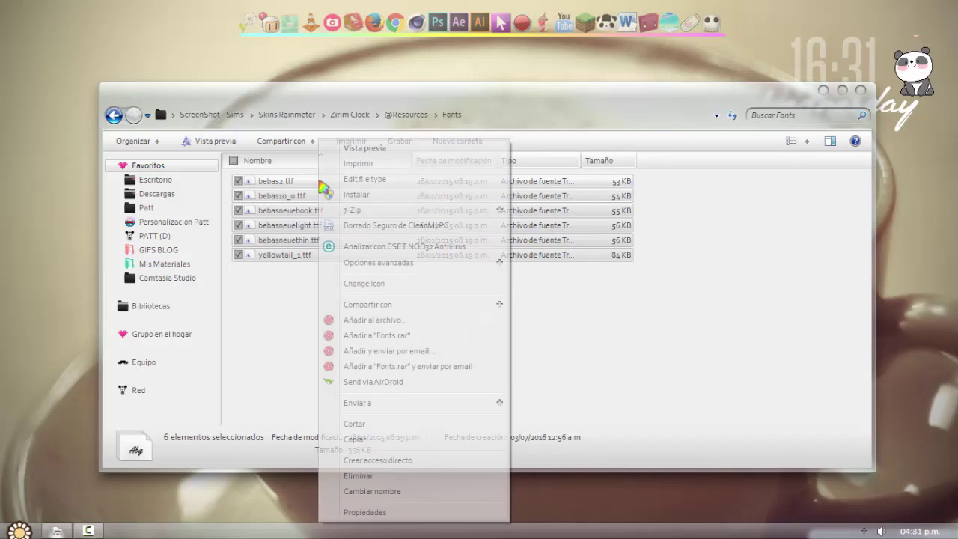
pyautogui.click(125, 118)
pyautogui.click(125, 118)
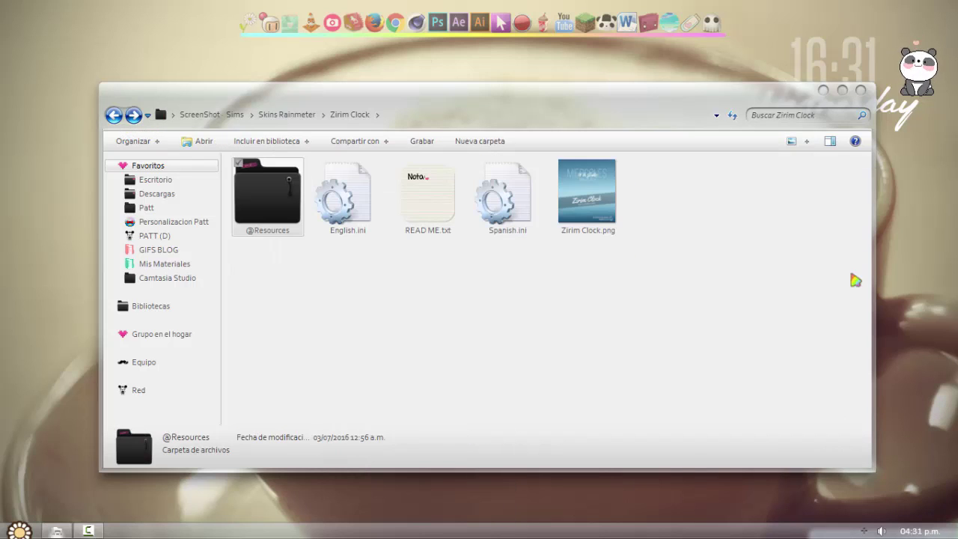
# Move the folder window down to uncover the desktop clock, and compare the clock with the Zirim Clock.png preview
pyautogui.moveTo(793, 100); pyautogui.dragTo(801, 175)
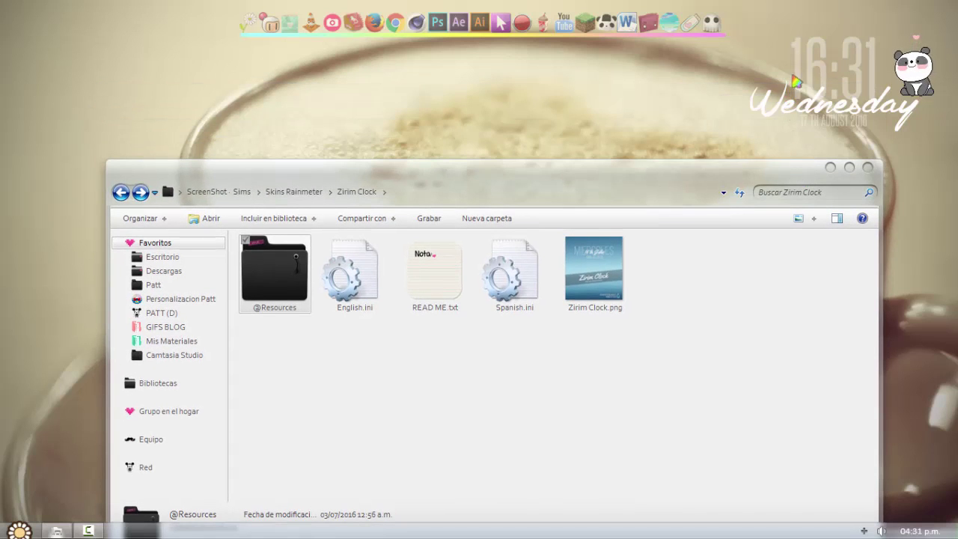
pyautogui.doubleClick(595, 267)
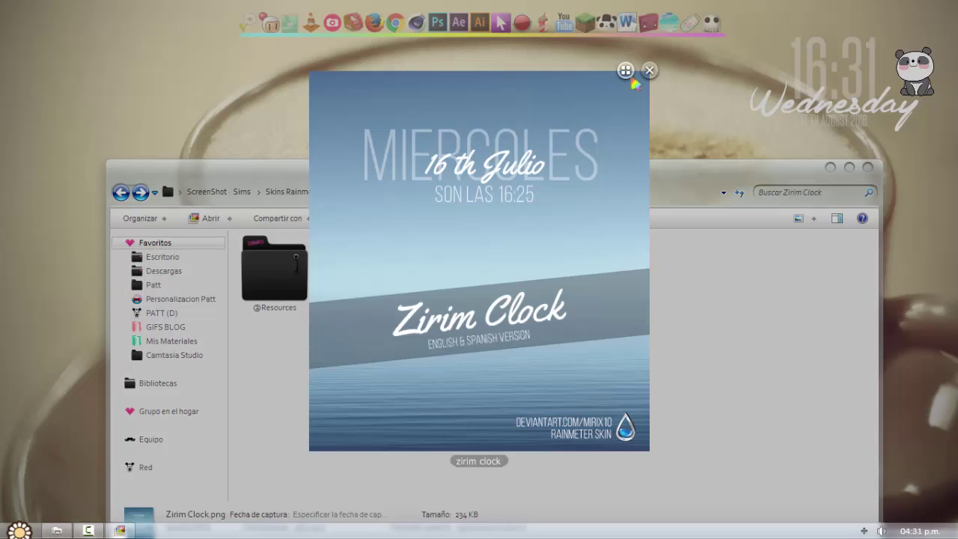
pyautogui.click(648, 70)
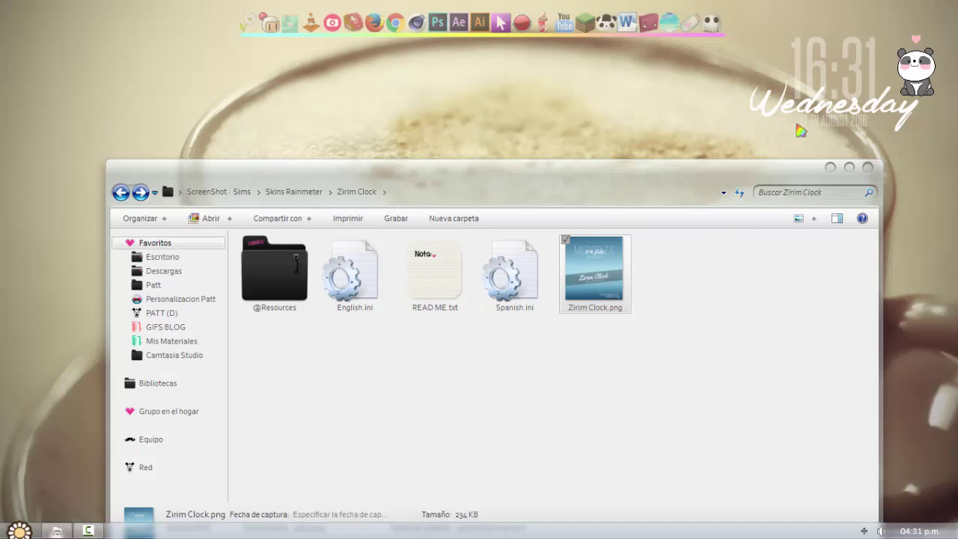
# Check the desktop clock skin's options, return to the ScreenShot - Sims folder, and move its window back up
pyautogui.rightClick(801, 93)
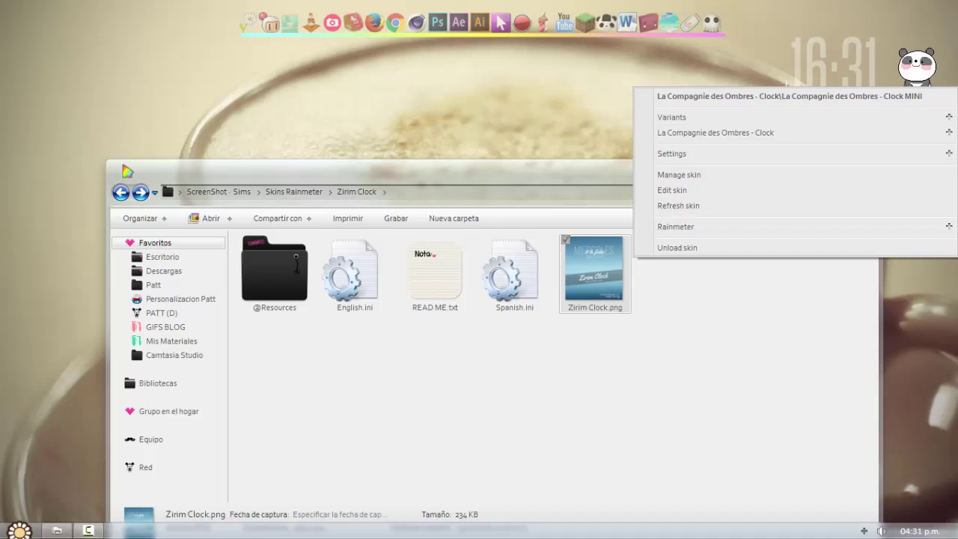
pyautogui.click(678, 205)
pyautogui.click(120, 193)
pyautogui.click(120, 192)
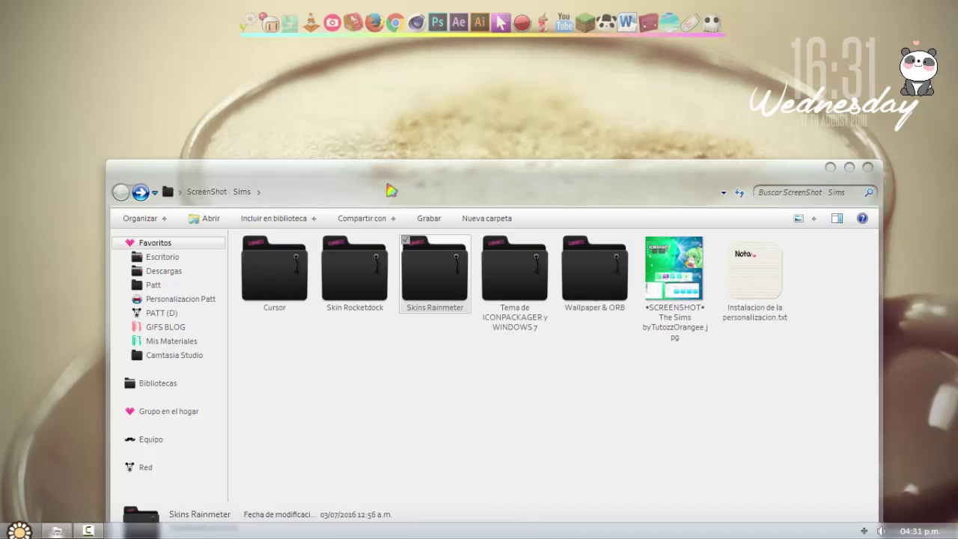
pyautogui.moveTo(396, 192); pyautogui.dragTo(388, 112)
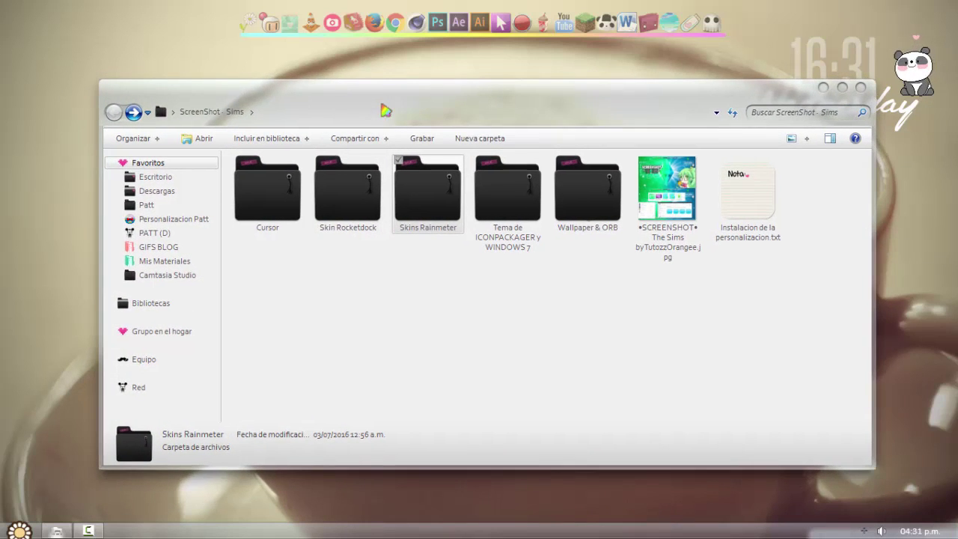
# Open the Tema de ICONPACKAGER y WINDOWS 7 folder and check its two theme folders
pyautogui.click(505, 336)
pyautogui.doubleClick(520, 209)
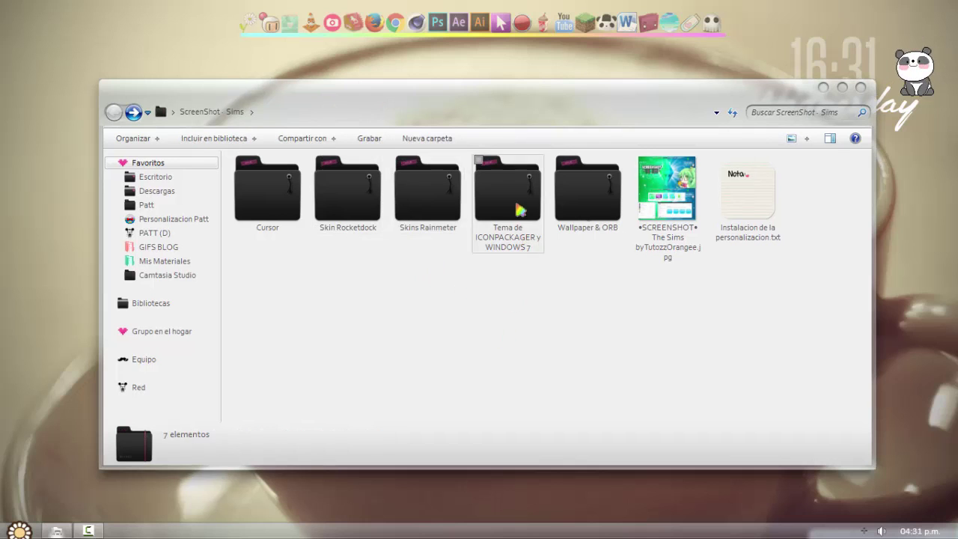
pyautogui.click(113, 112)
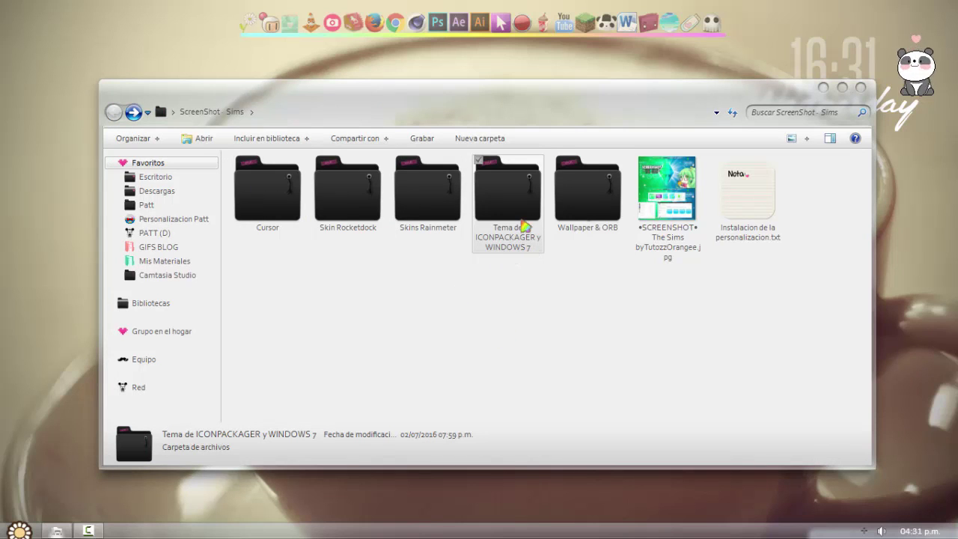
pyautogui.doubleClick(524, 224)
pyautogui.click(791, 140)
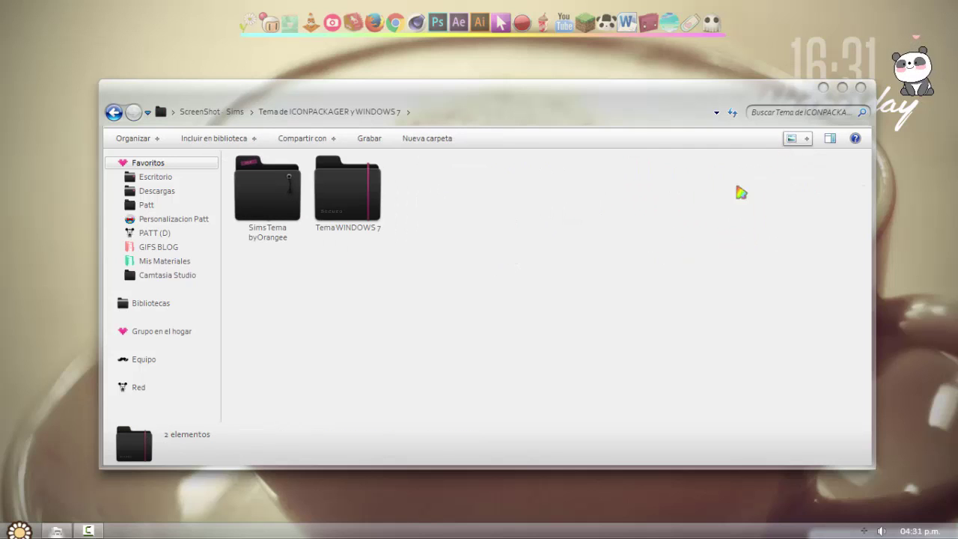
pyautogui.moveTo(345, 346); pyautogui.dragTo(375, 193)
pyautogui.click(425, 252)
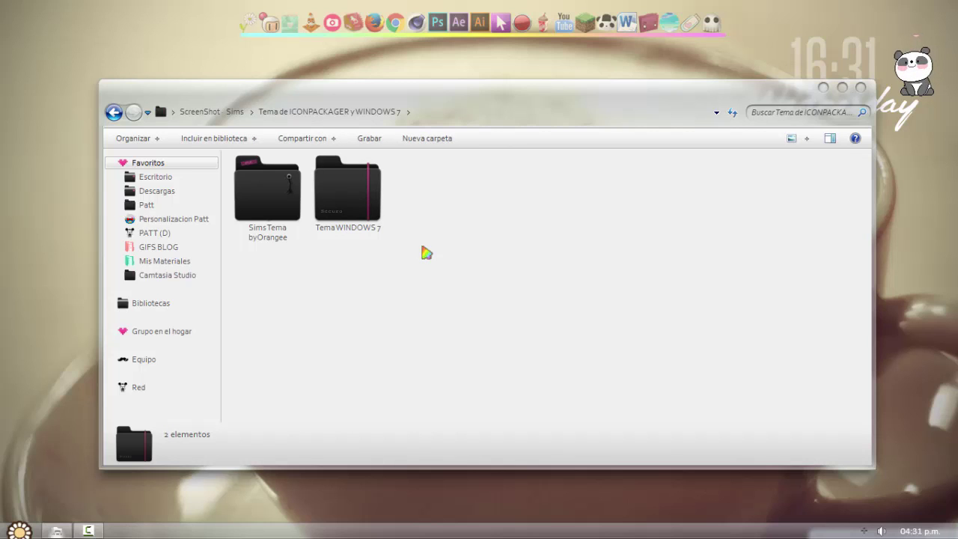
pyautogui.moveTo(410, 307); pyautogui.dragTo(346, 187)
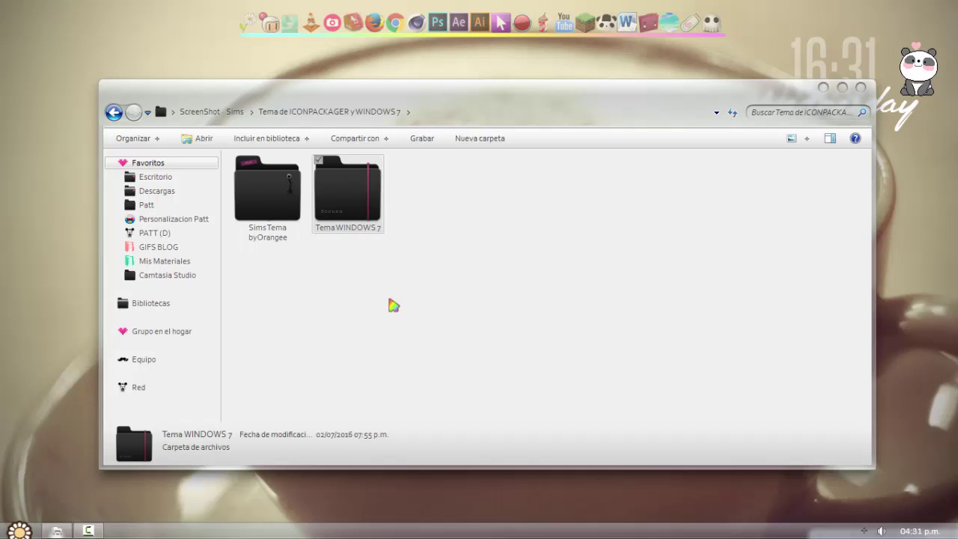
pyautogui.click(391, 304)
# Check the Raving theme files in the Tema WINDOWS 7 folder and return to its parent folder
pyautogui.doubleClick(369, 226)
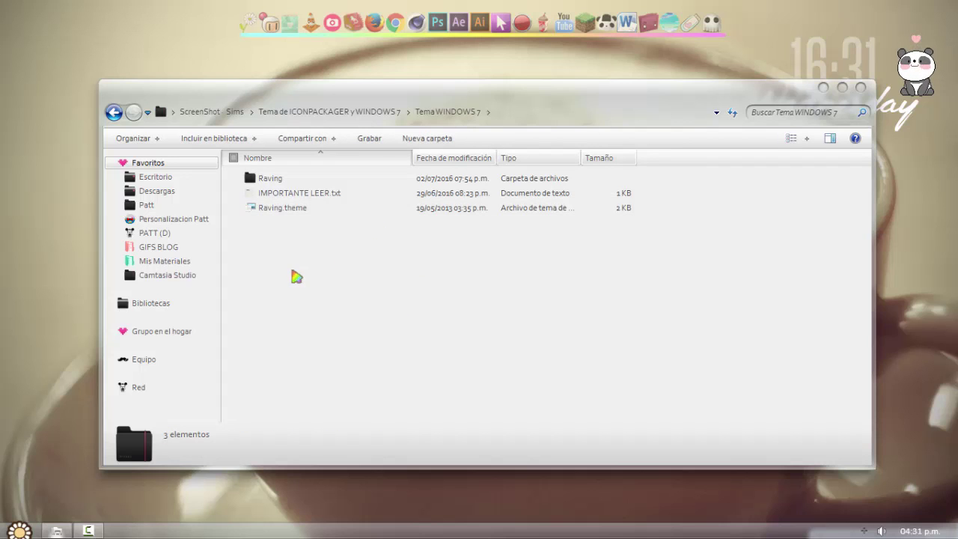
pyautogui.moveTo(297, 277); pyautogui.dragTo(368, 175)
pyautogui.press('BackSpace')
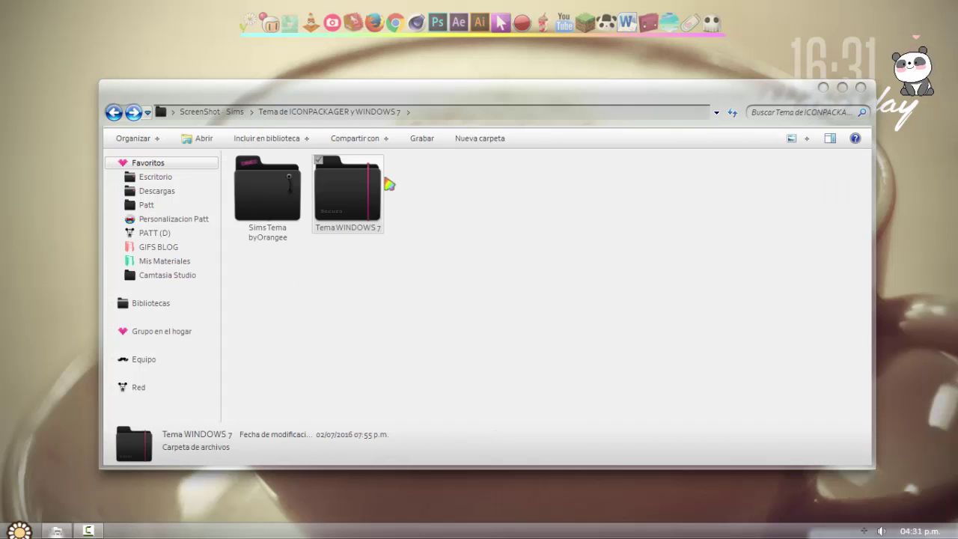
# Read IMPORTANTE LEER.txt in the Tema WINDOWS 7 folder, highlight its YouTube link, and close the file and folder
pyautogui.click(390, 185)
pyautogui.doubleClick(381, 187)
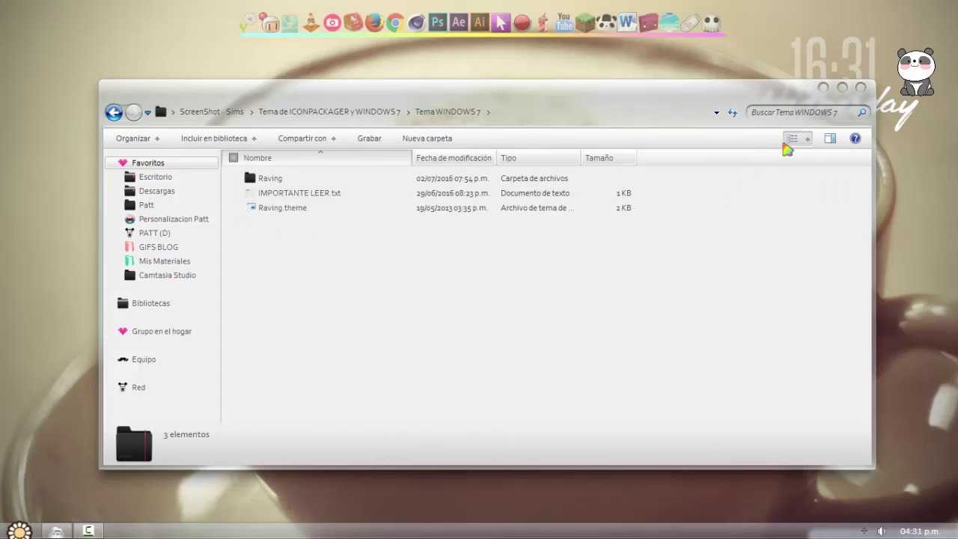
pyautogui.click(789, 140)
pyautogui.doubleClick(377, 234)
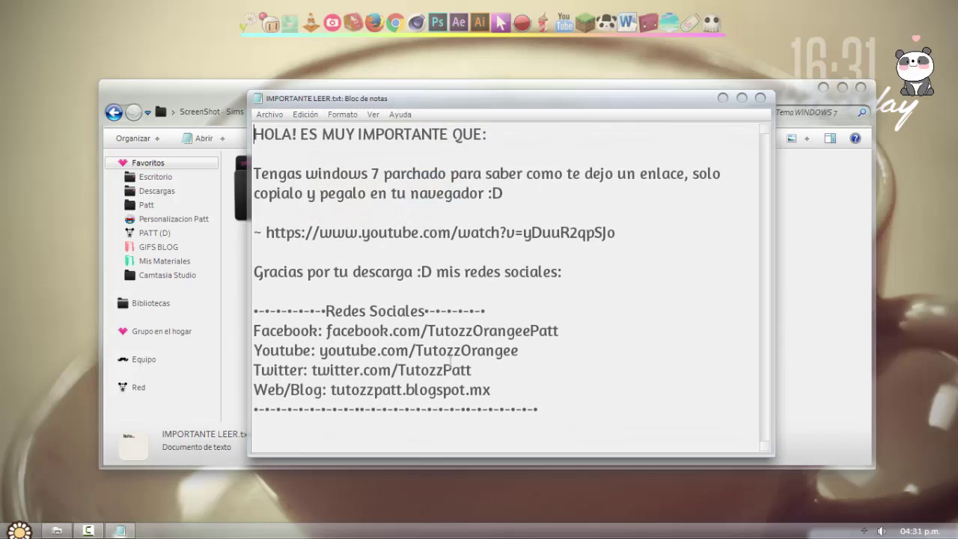
pyautogui.moveTo(254, 232); pyautogui.dragTo(617, 232)
pyautogui.click(760, 98)
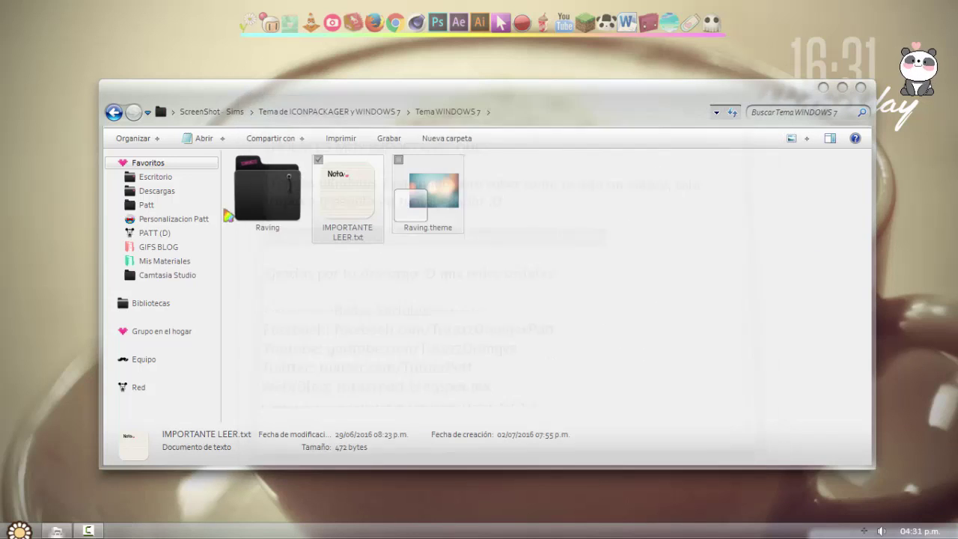
pyautogui.click(114, 113)
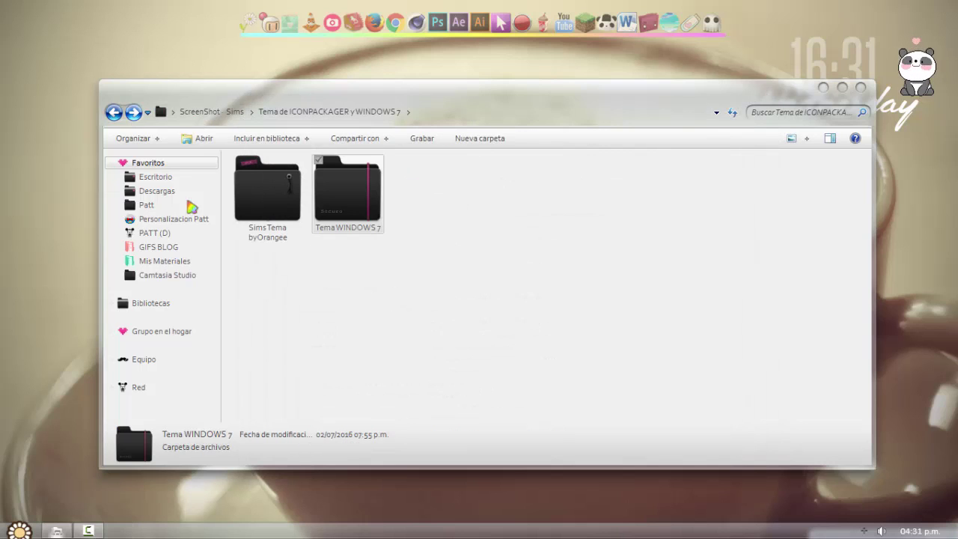
# Look through the Sims Tema byOrangee icons down to the .iconpackage file and return to the parent folder
pyautogui.click(267, 267)
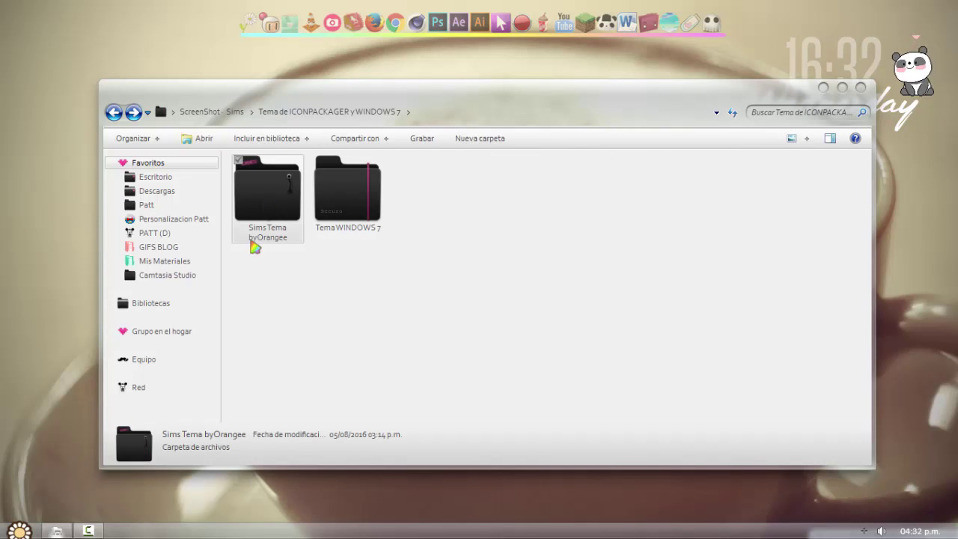
pyautogui.click(331, 190)
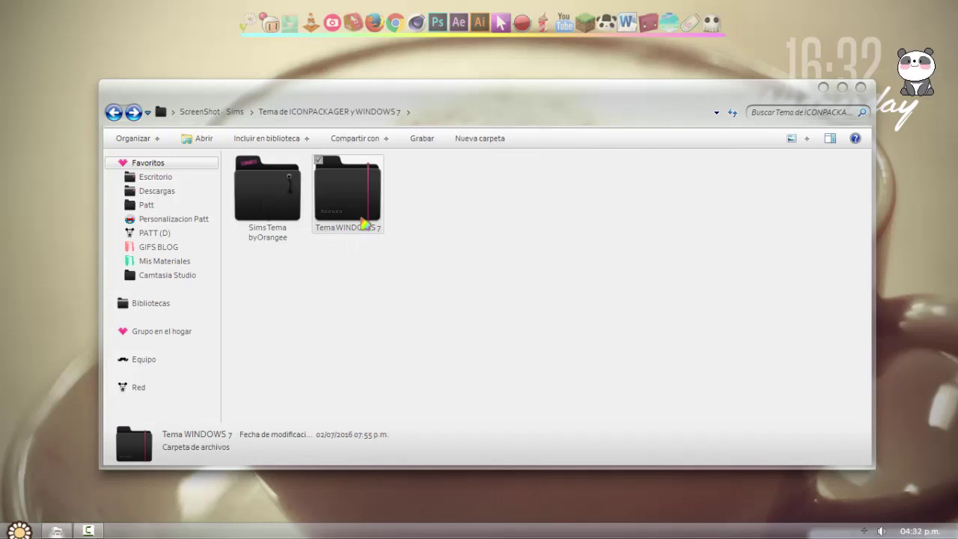
pyautogui.click(280, 196)
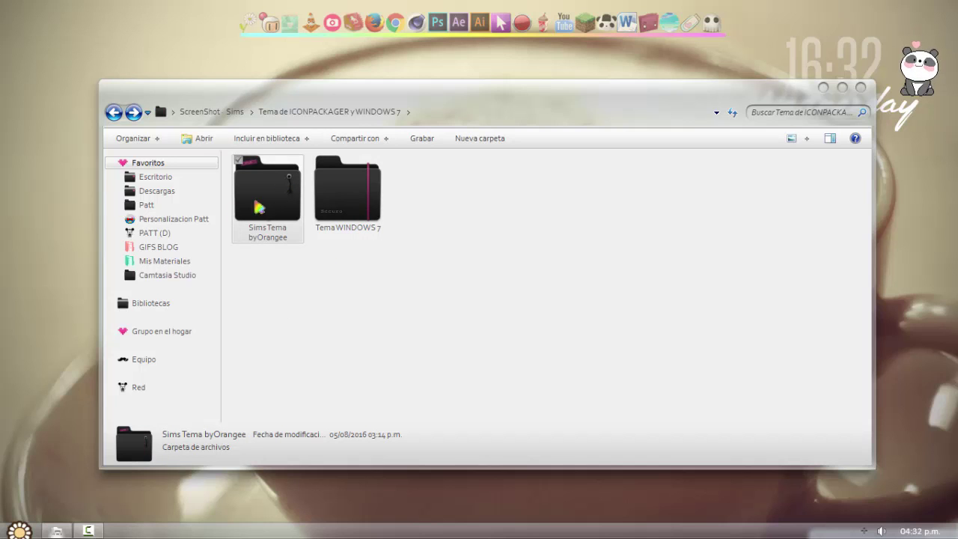
pyautogui.doubleClick(260, 181)
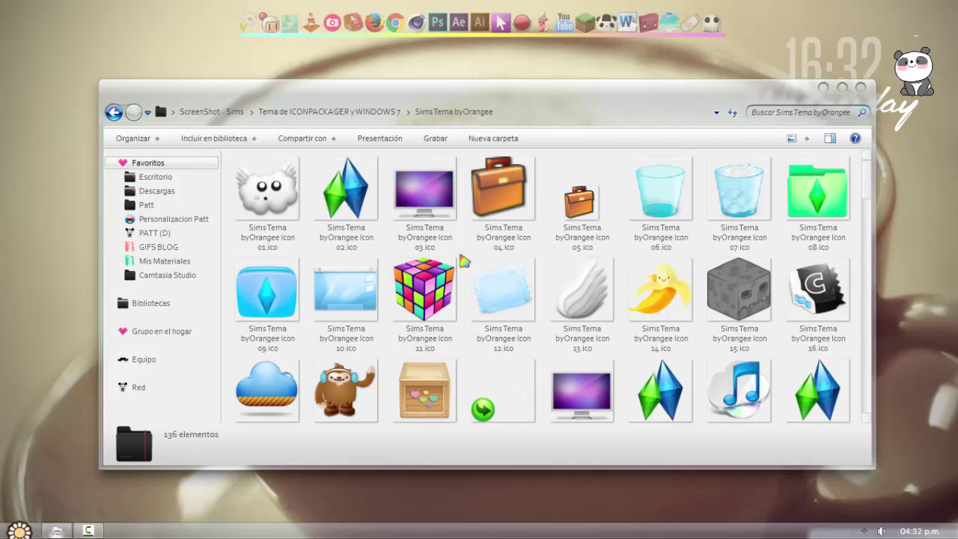
pyautogui.scroll(-2, 470, 258)
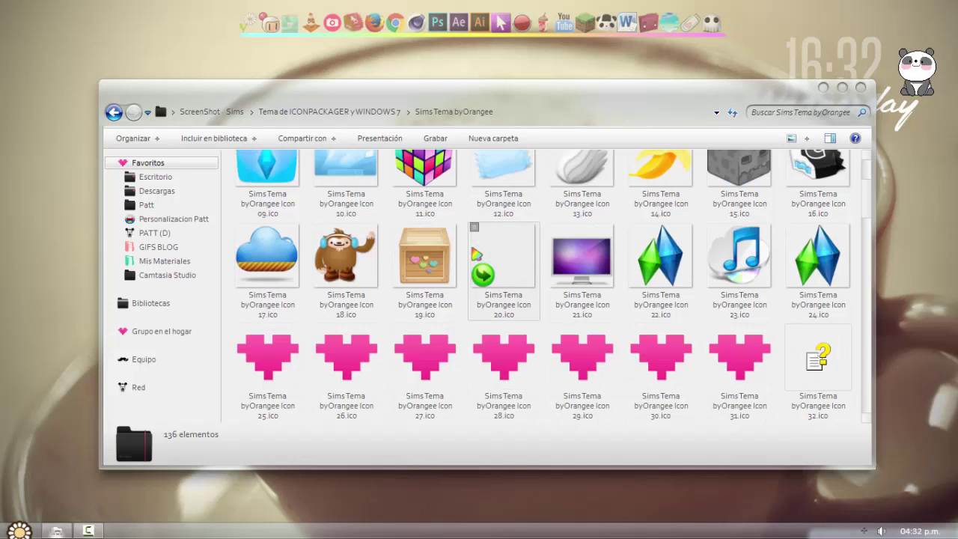
pyautogui.scroll(-1, 476, 254)
pyautogui.moveTo(867, 187); pyautogui.dragTo(783, 438)
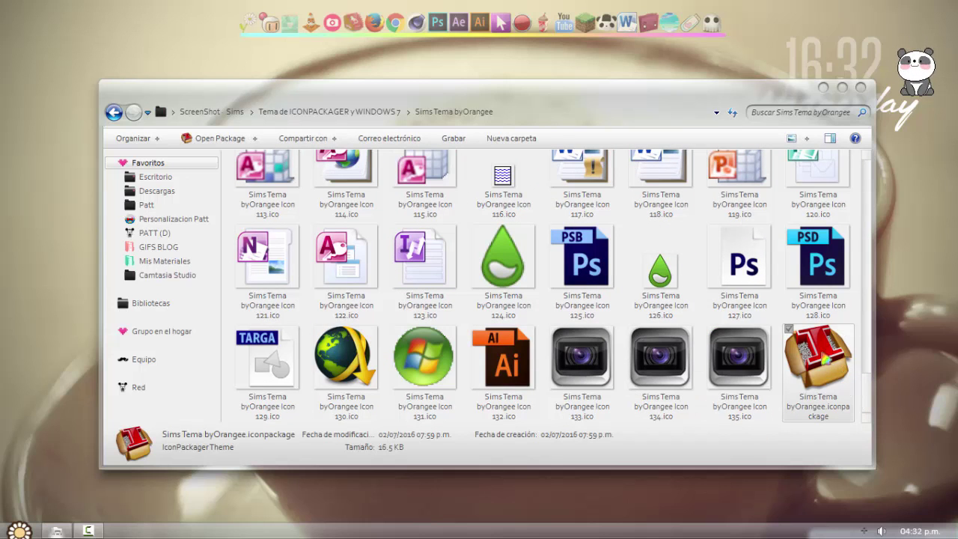
pyautogui.moveTo(872, 369); pyautogui.dragTo(871, 188)
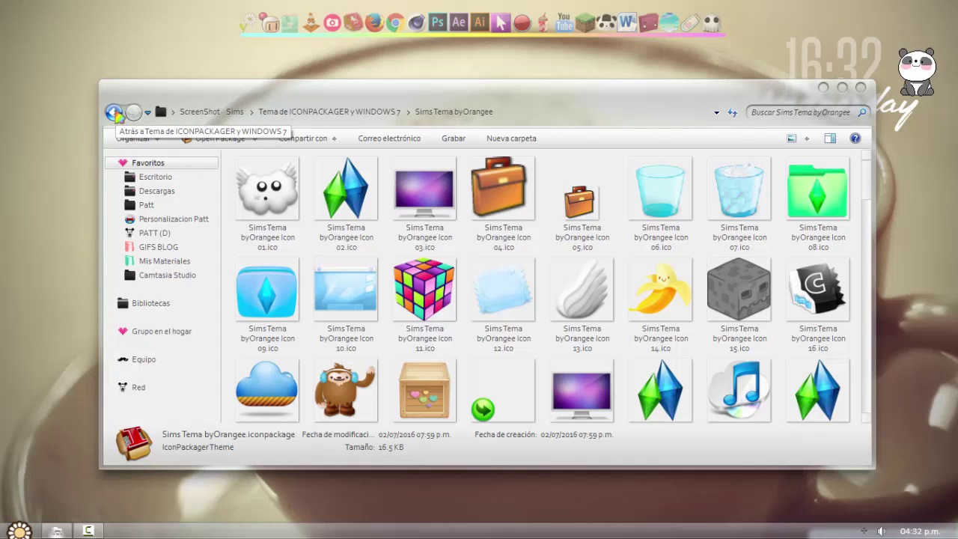
pyautogui.click(114, 113)
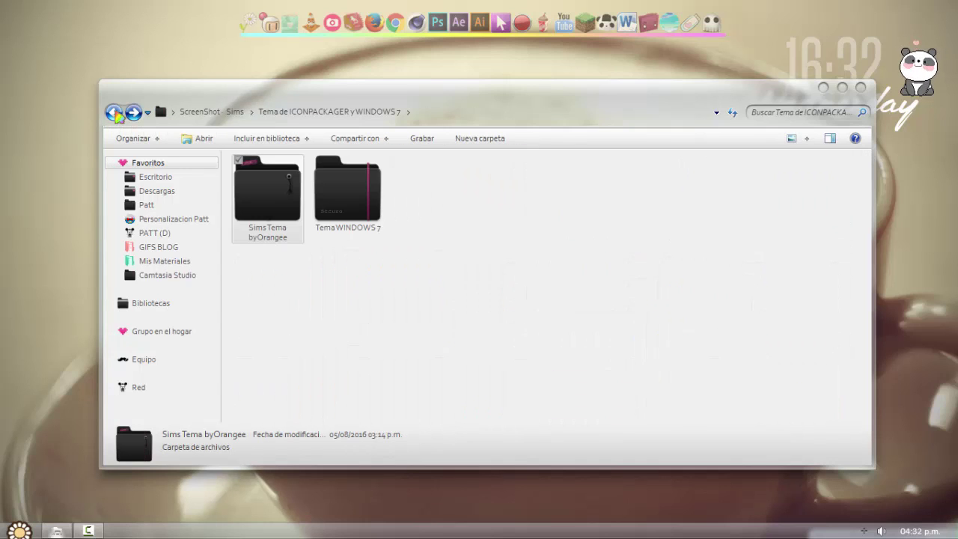
# Open the Wallpaper & ORB folder of the ScreenShot - Sims package and highlight its two ORBS Sims image files
pyautogui.click(114, 112)
pyautogui.doubleClick(600, 193)
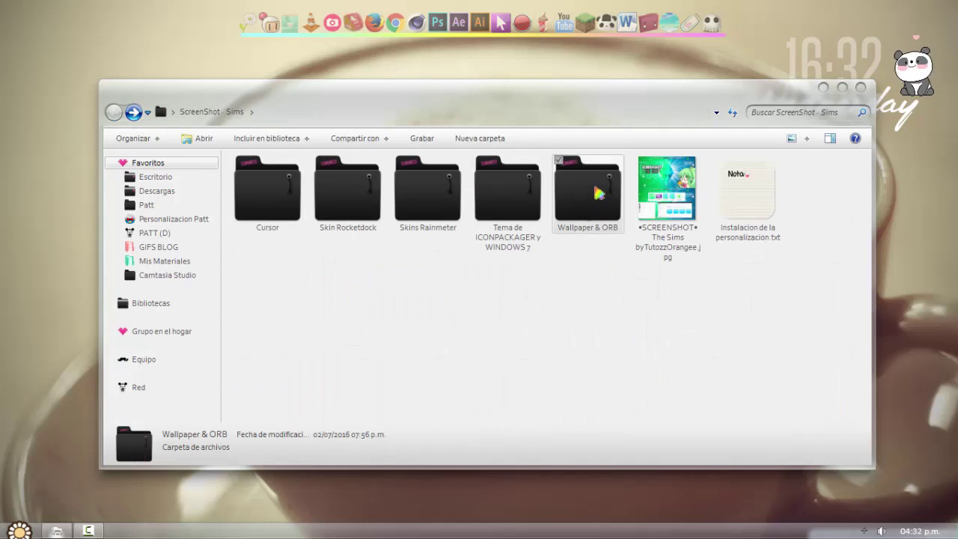
pyautogui.moveTo(288, 153); pyautogui.dragTo(323, 256)
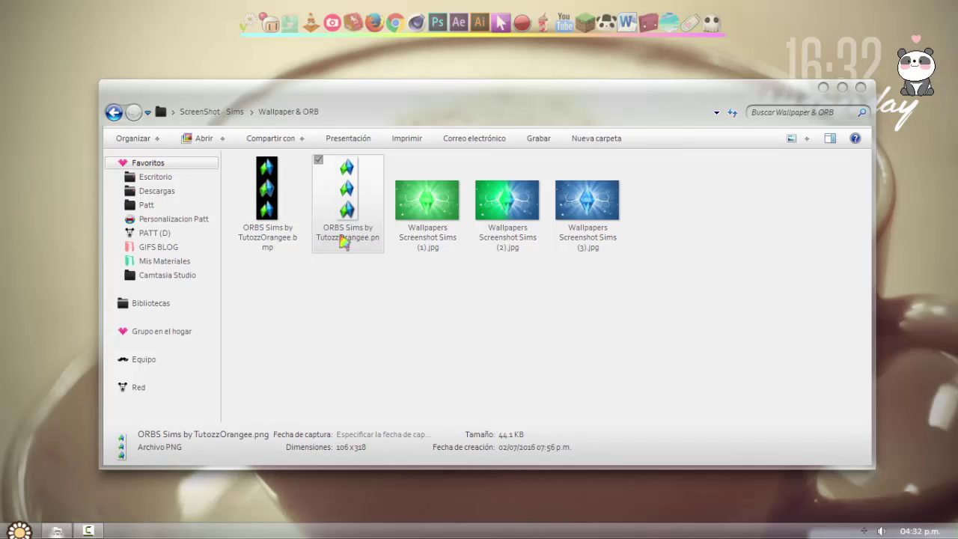
pyautogui.click(299, 199)
pyautogui.moveTo(348, 299); pyautogui.dragTo(288, 172)
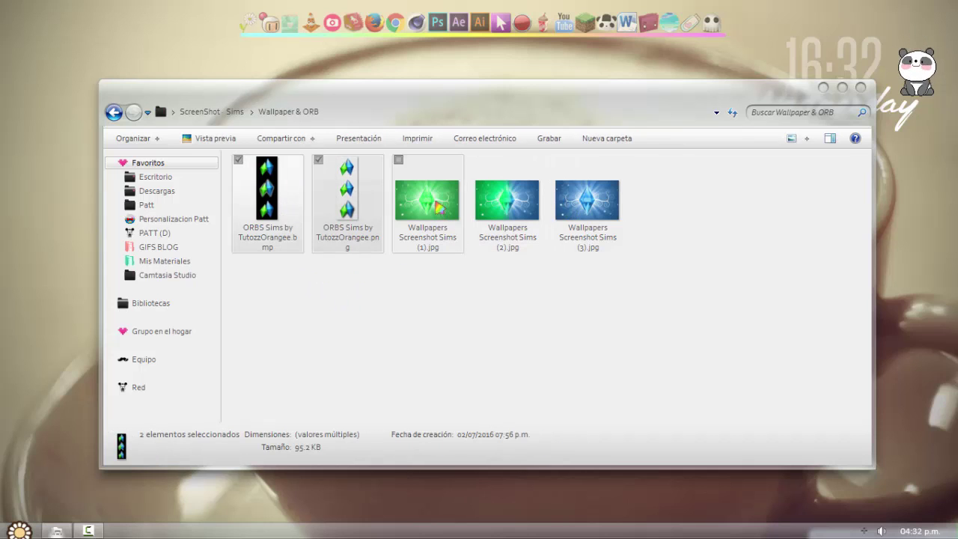
# Preview the three Wallpapers Screenshot Sims images in the photo viewer and close it
pyautogui.click(440, 209)
pyautogui.keyDown('ctrl'); pyautogui.click(558, 204); pyautogui.keyUp('ctrl')
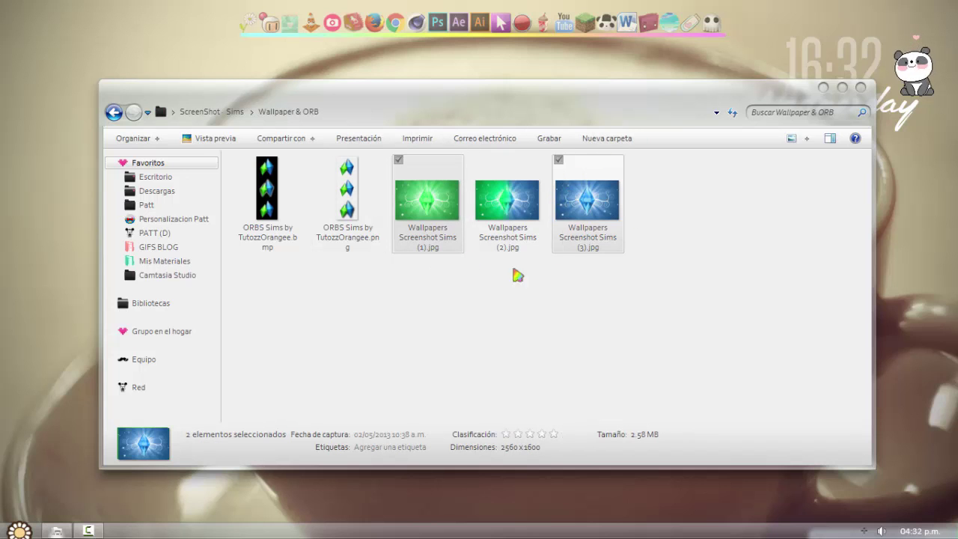
pyautogui.click(523, 213)
pyautogui.doubleClick(523, 214)
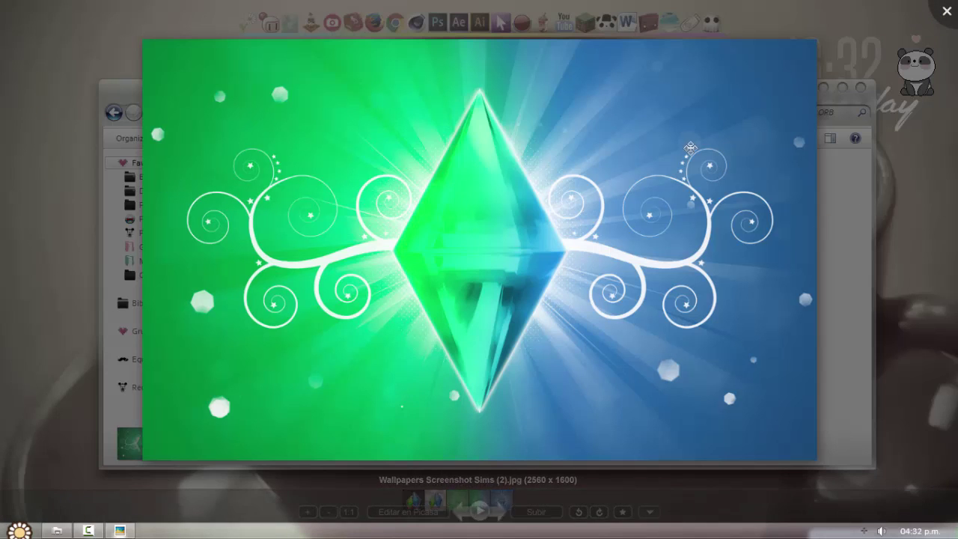
pyautogui.click(946, 11)
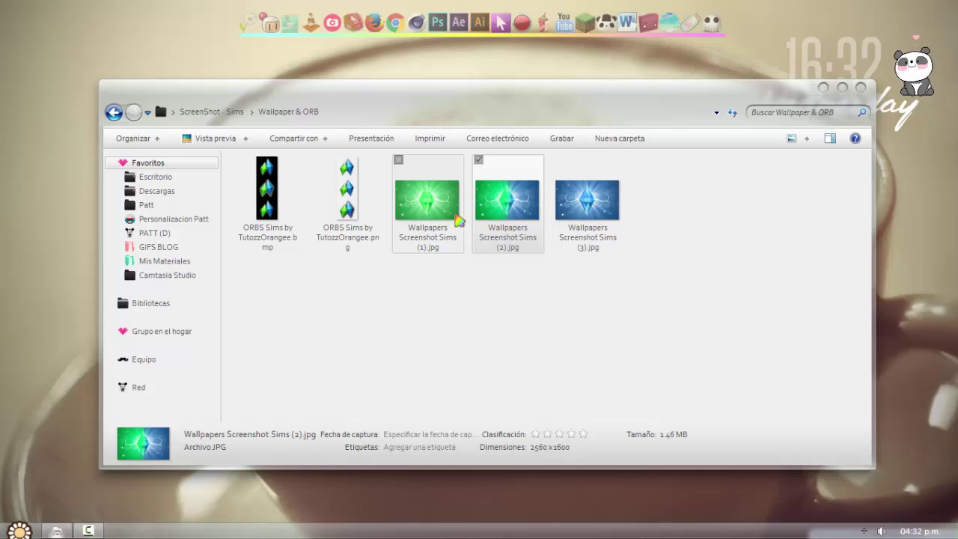
pyautogui.doubleClick(457, 217)
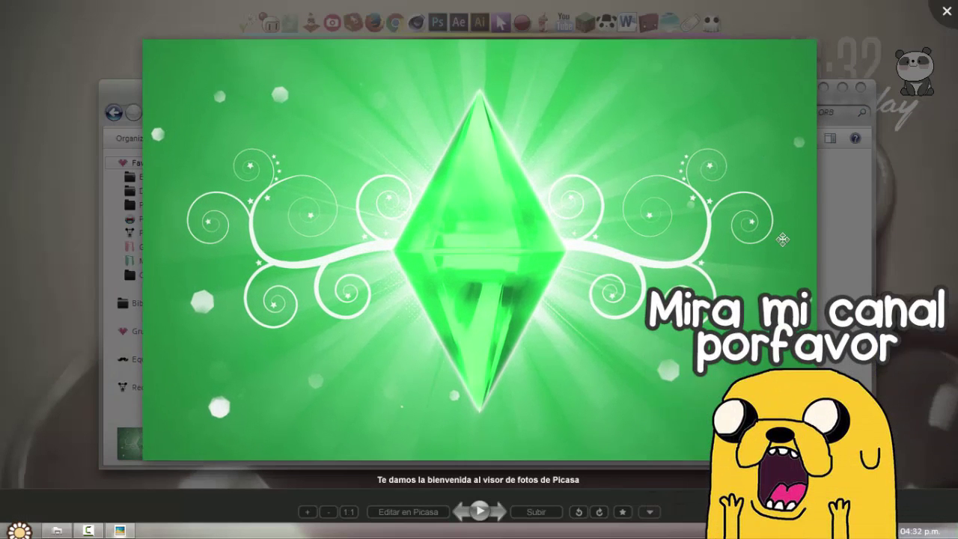
pyautogui.press('Right')
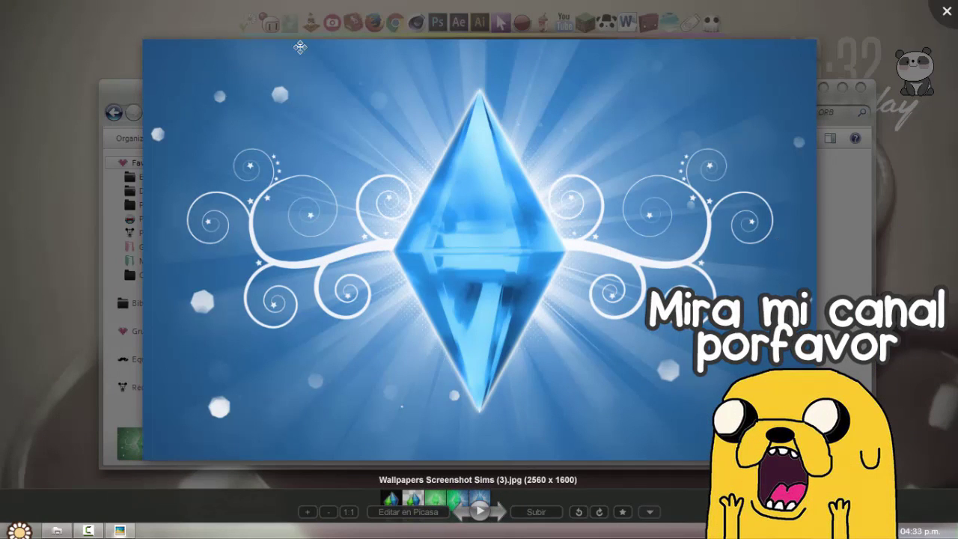
pyautogui.click(946, 10)
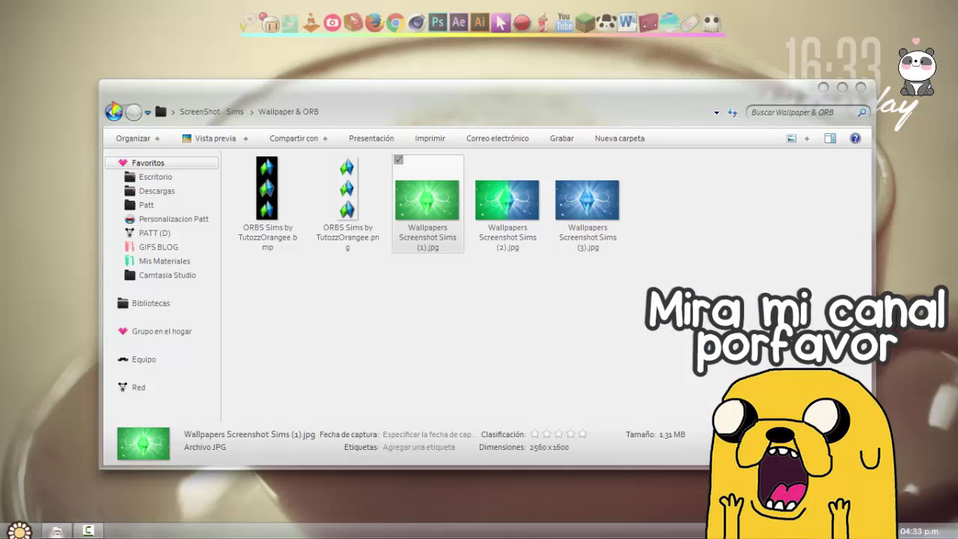
# Highlight the BMP and PNG ORBS Sims files in the Wallpaper & ORB folder again
pyautogui.click(114, 112)
pyautogui.click(133, 111)
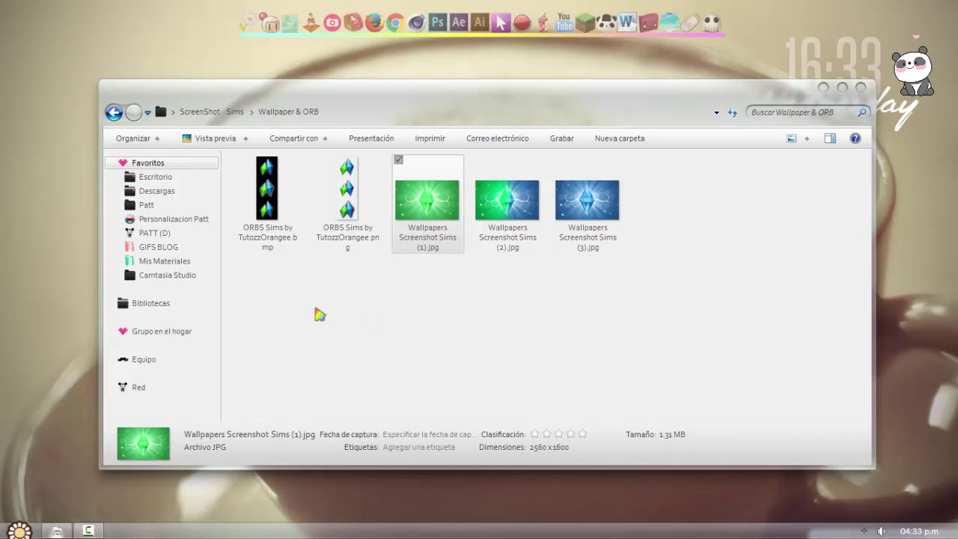
pyautogui.moveTo(319, 314); pyautogui.dragTo(254, 178)
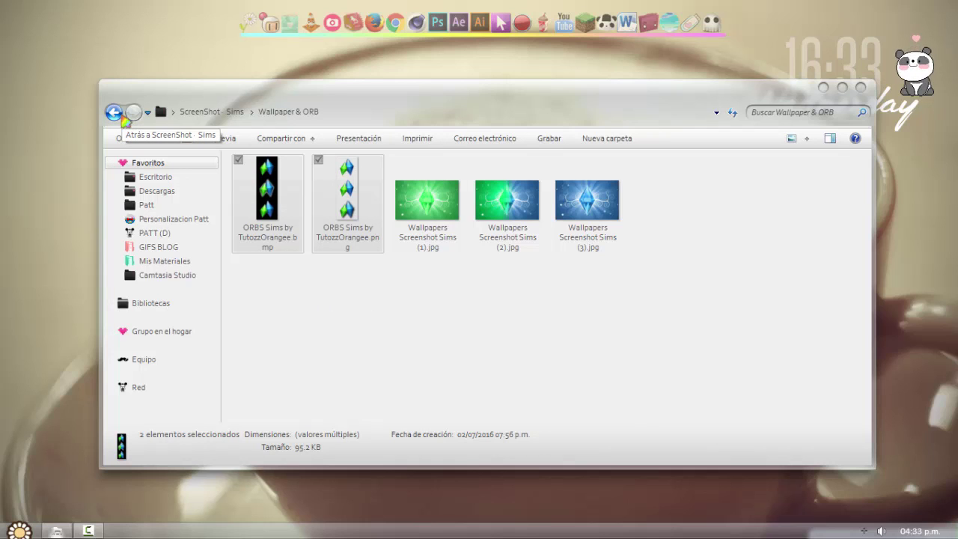
# Return to the ScreenShot - Sims folder, select all its contents, and minimize the window to reveal the desktop
pyautogui.click(122, 118)
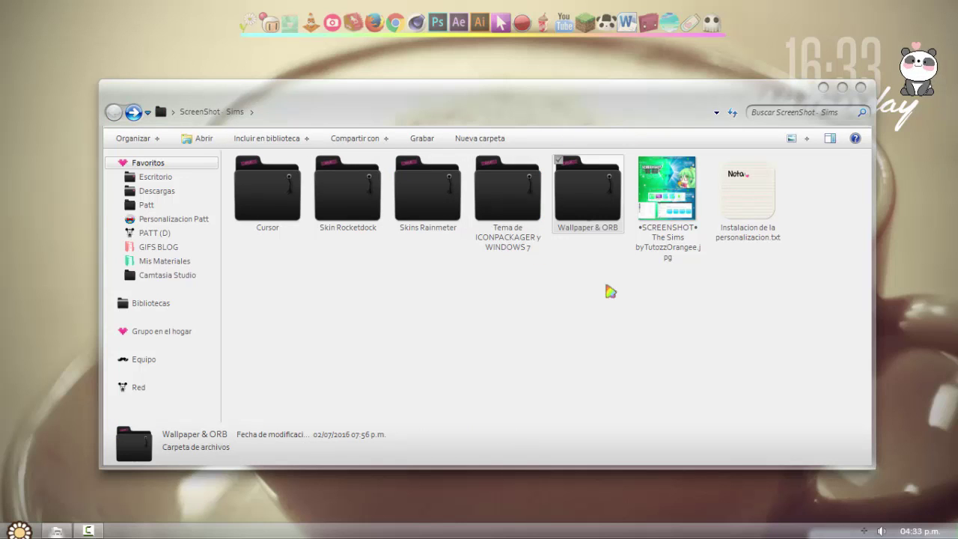
pyautogui.moveTo(792, 307); pyautogui.dragTo(233, 166)
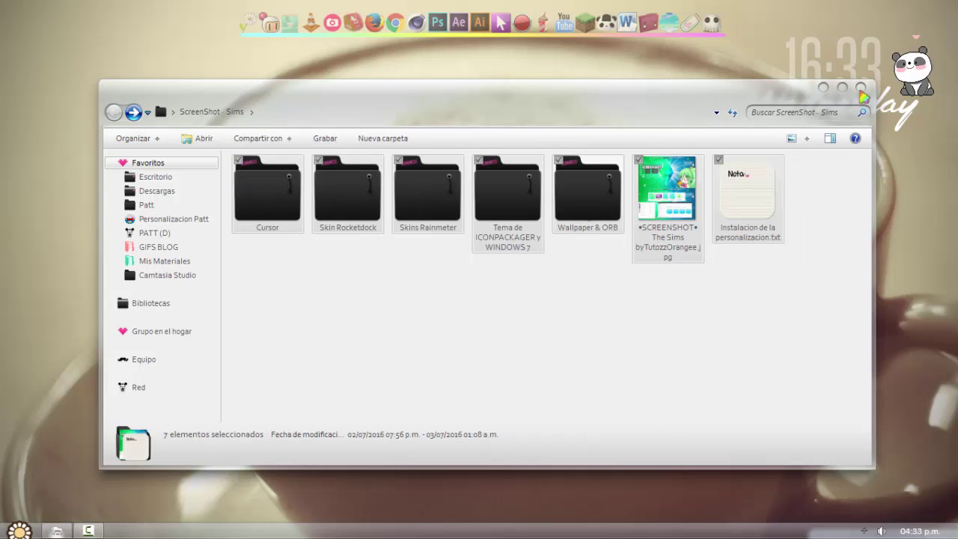
pyautogui.click(823, 87)
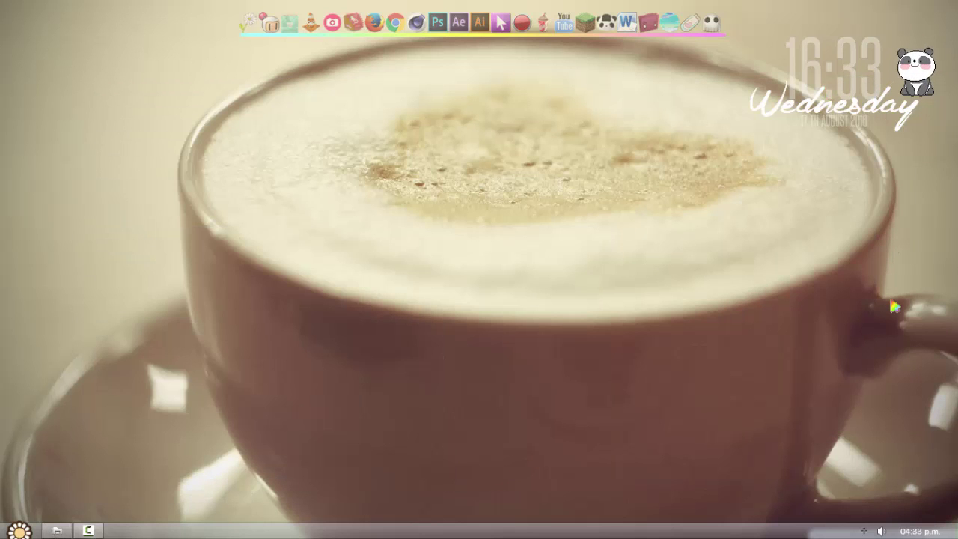